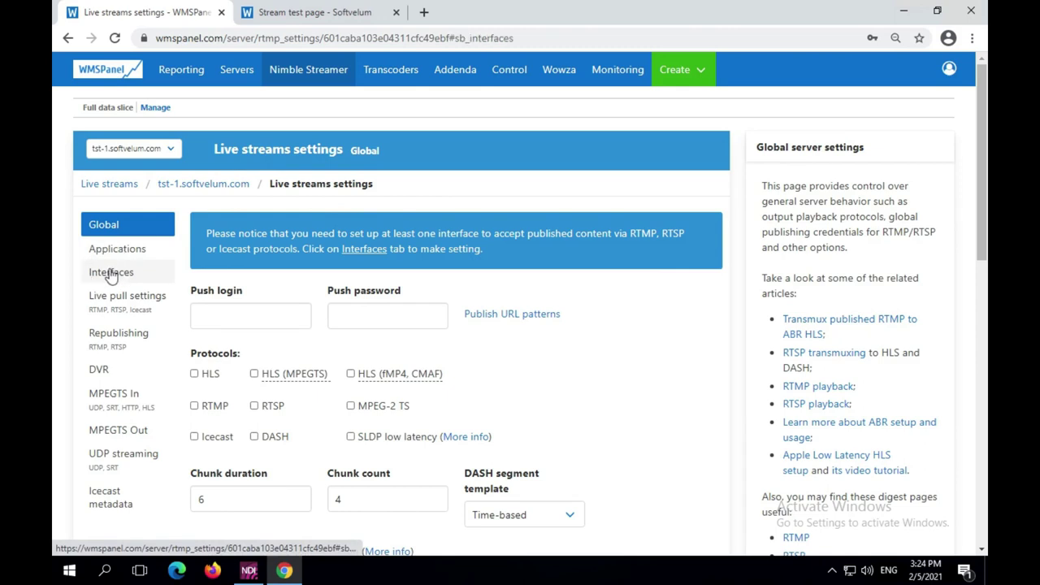
Add an RTMP interface on port 1935 for any IP, applied to both tst-1 and tst-2
{"action": "left_click", "coordinate": [243, 330]}
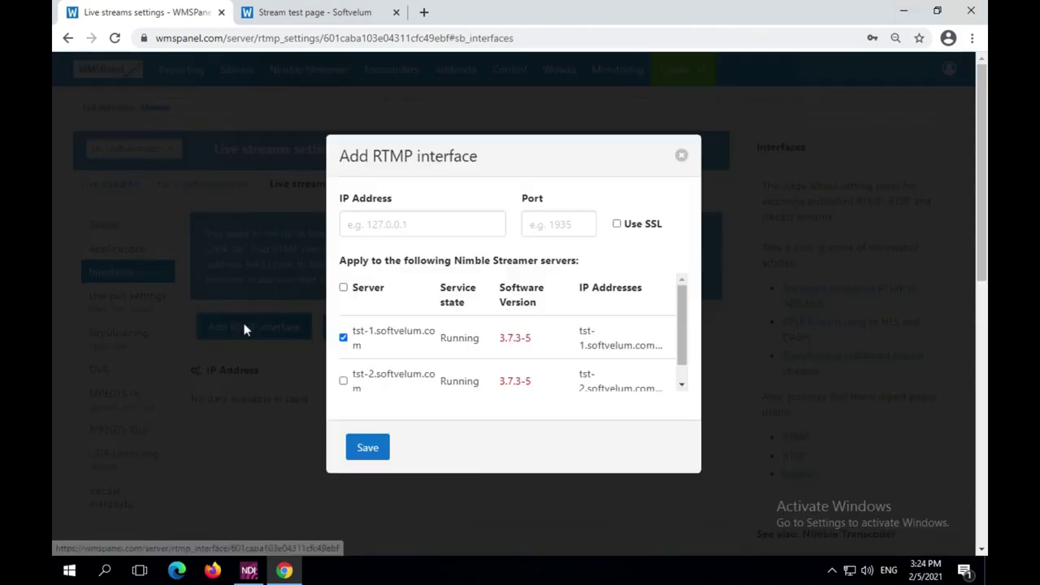
{"action": "left_click", "coordinate": [557, 228]}
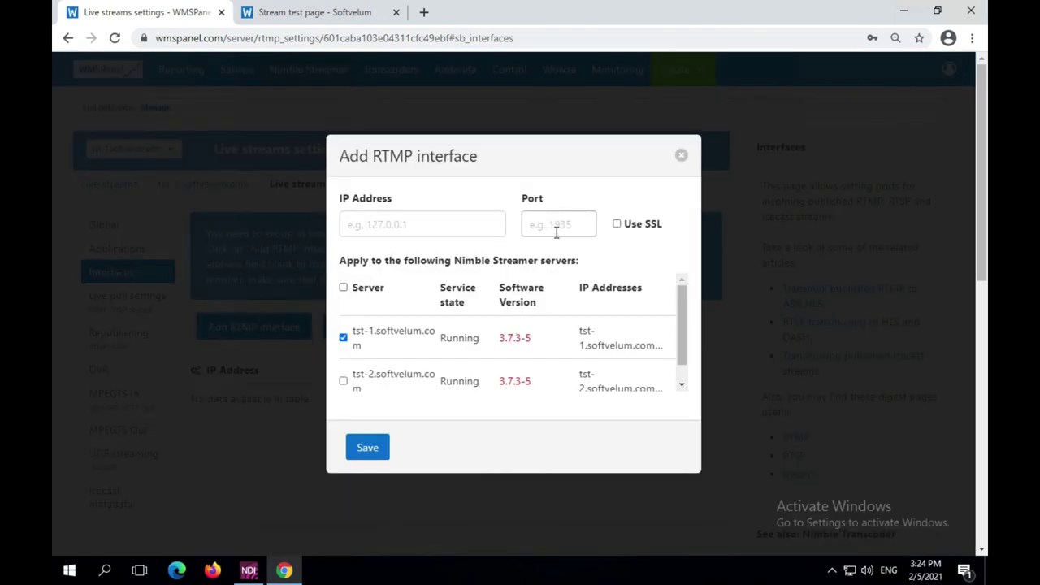
{"action": "left_click", "coordinate": [592, 260]}
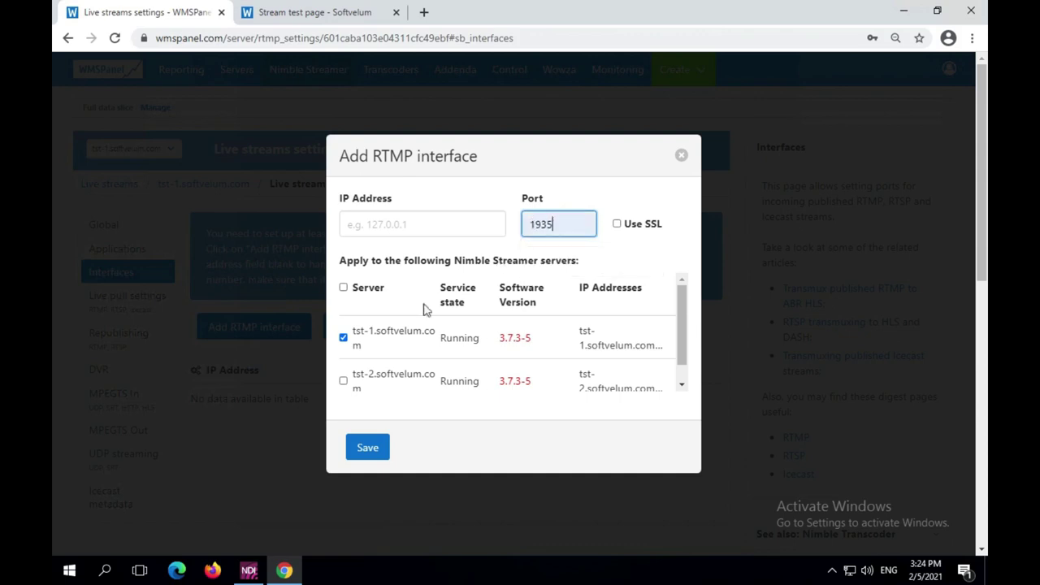
{"action": "left_click", "coordinate": [343, 381]}
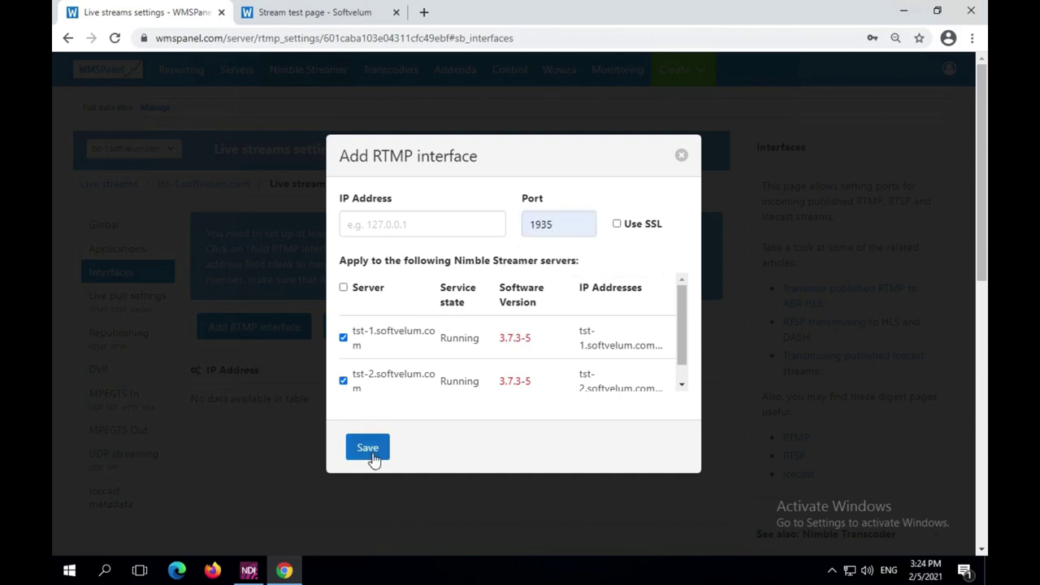
{"action": "left_click", "coordinate": [370, 455]}
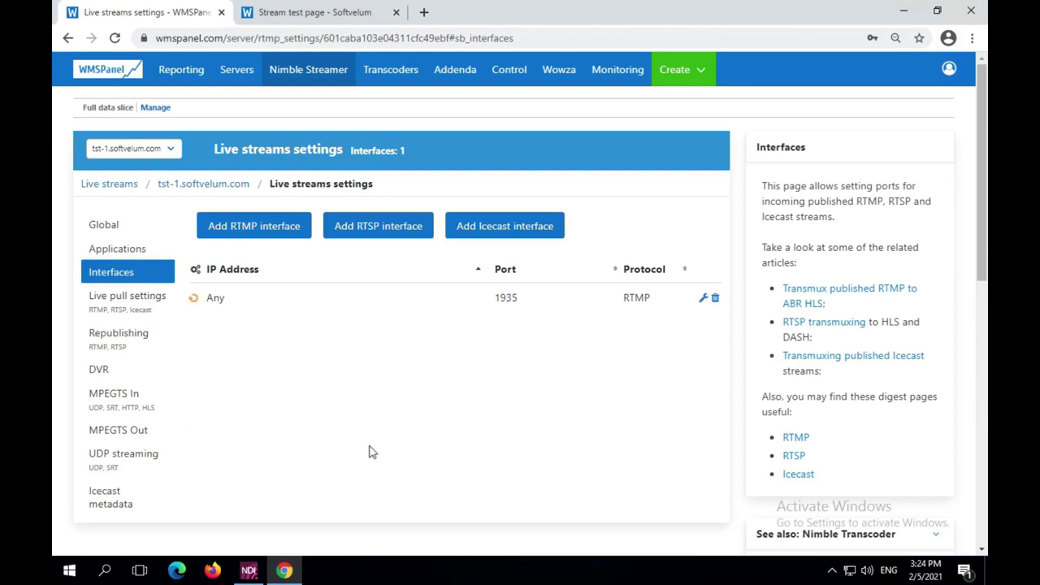
{"action": "left_click", "coordinate": [130, 249]}
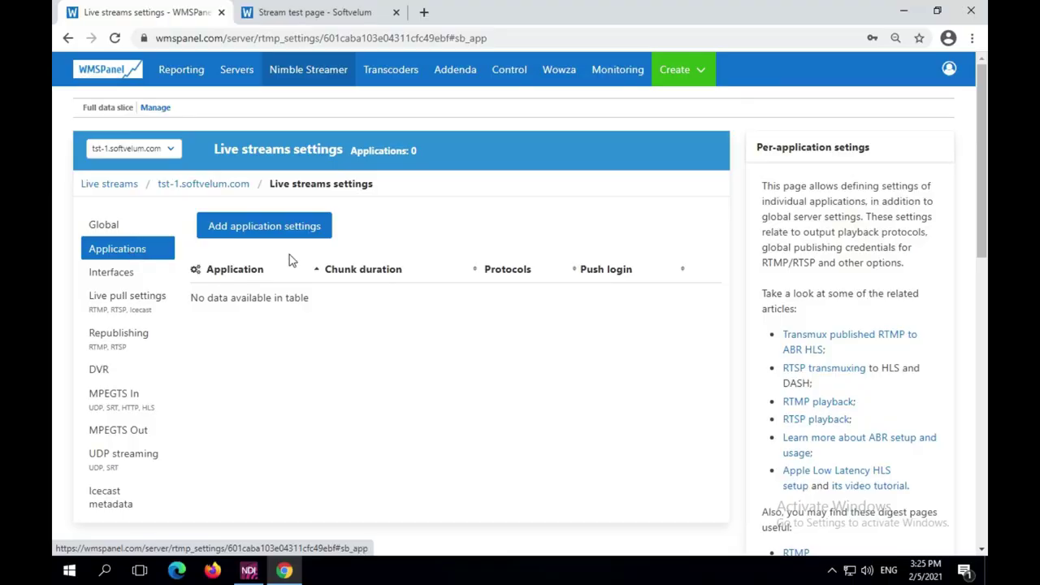
Start adding new application settings for tst-1.softvelum.com
{"action": "left_click", "coordinate": [287, 226]}
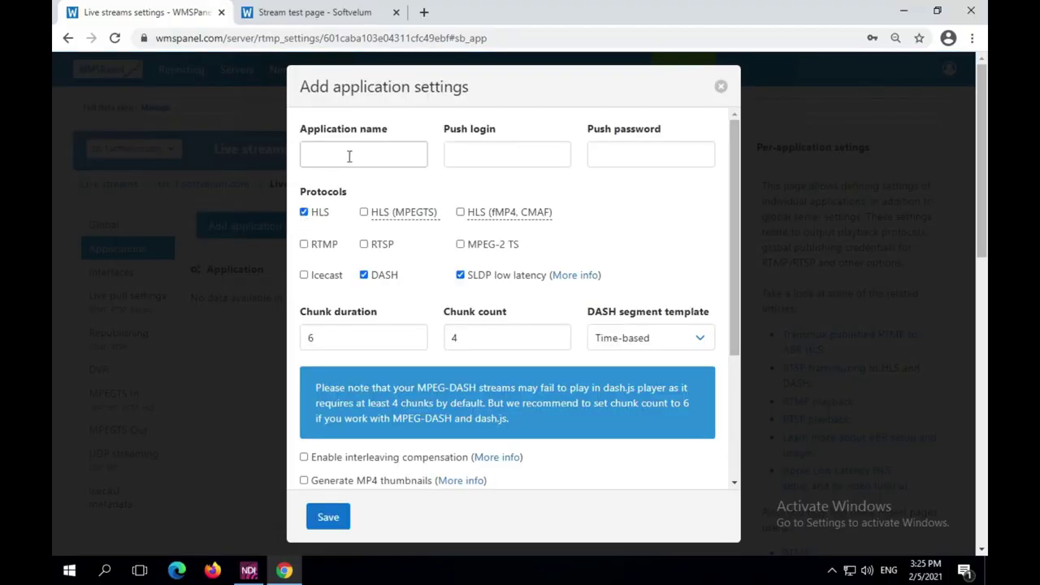
Create application 'live' with DASH off and RTMP on, on both tst-1 and tst-2
{"action": "left_click", "coordinate": [350, 154]}
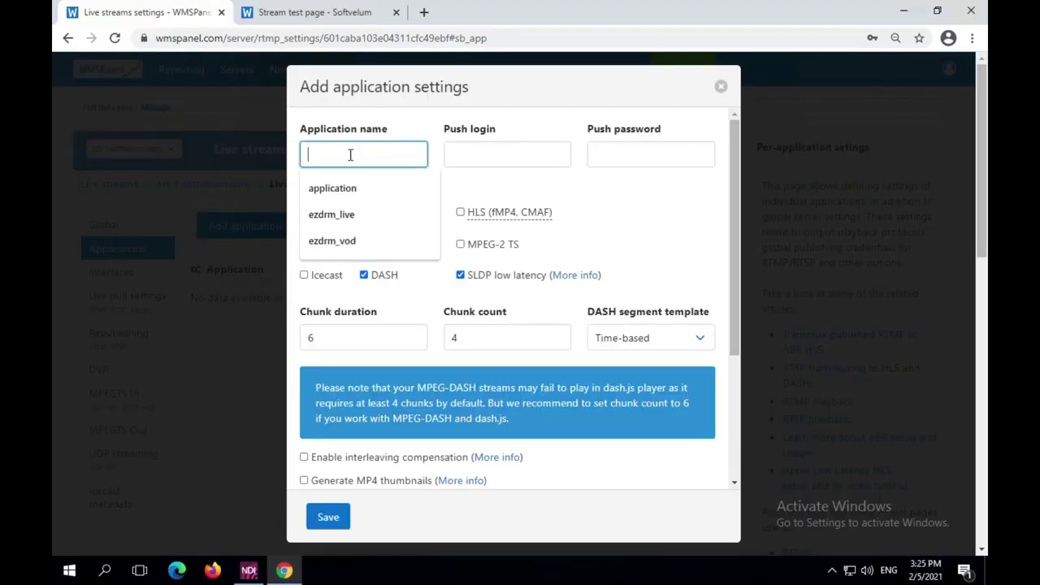
{"action": "type", "text": "l"}
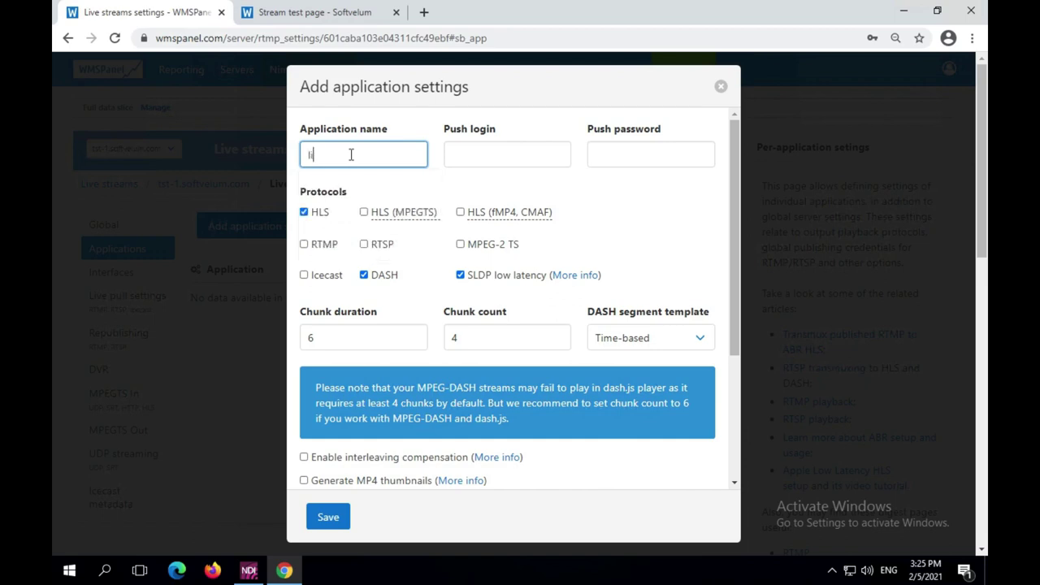
{"action": "type", "text": "ive"}
{"action": "left_click", "coordinate": [364, 276]}
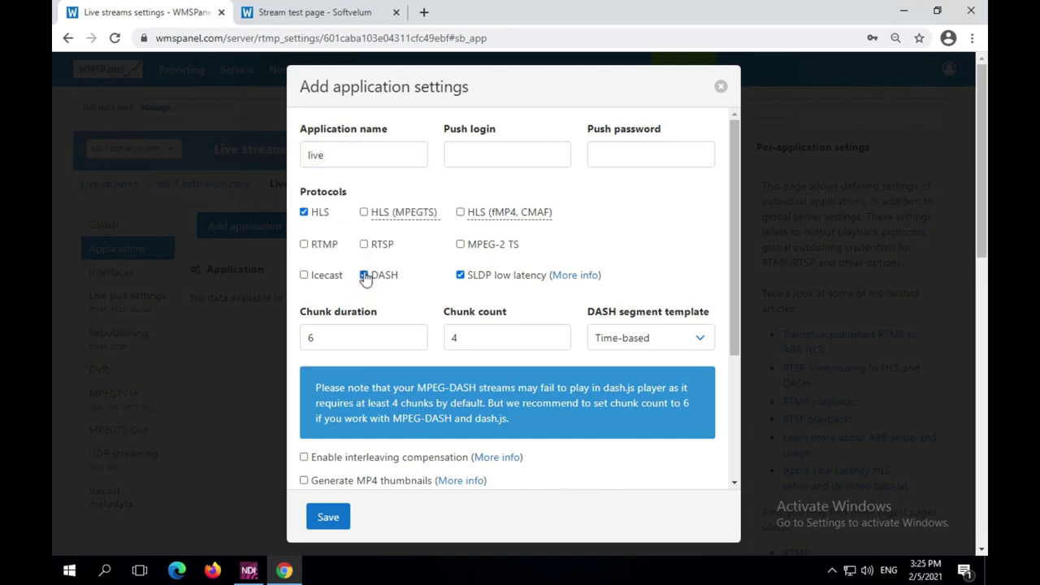
{"action": "left_click", "coordinate": [364, 275]}
{"action": "left_click", "coordinate": [303, 245]}
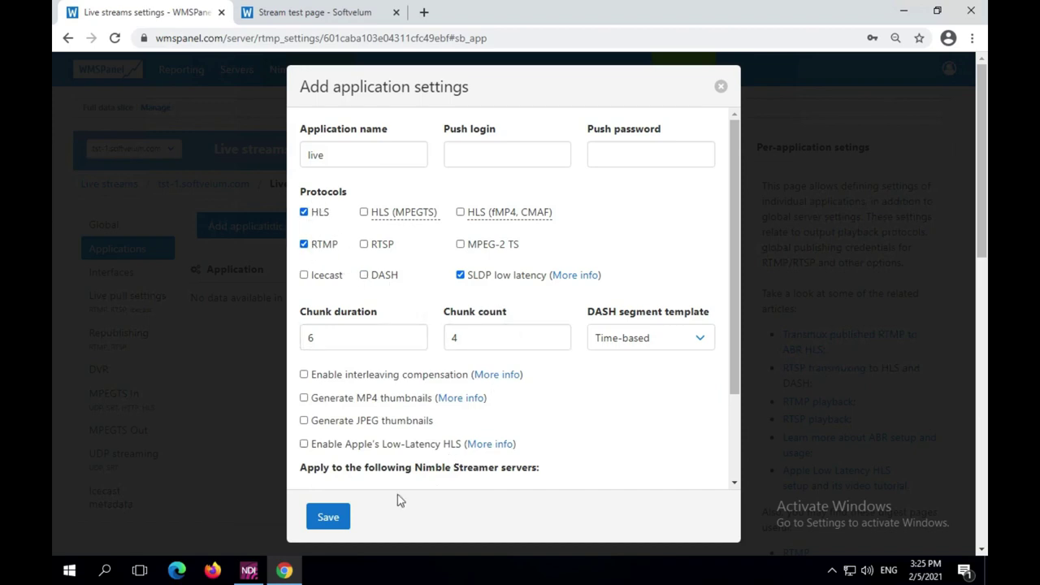
{"action": "scroll", "coordinate": [395, 424], "scroll_direction": "down", "scroll_amount": 2}
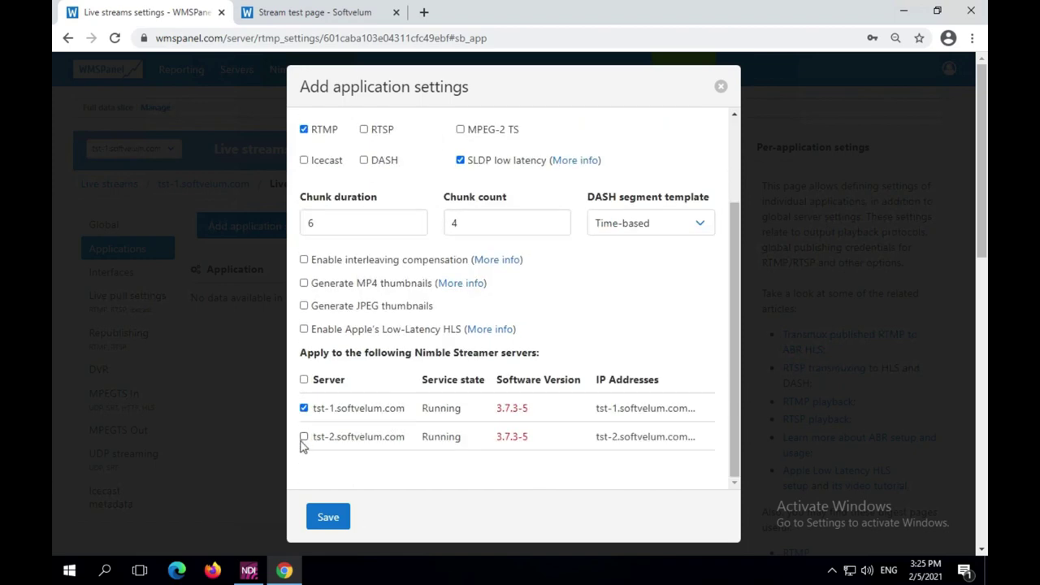
{"action": "left_click", "coordinate": [303, 438]}
{"action": "left_click", "coordinate": [330, 520]}
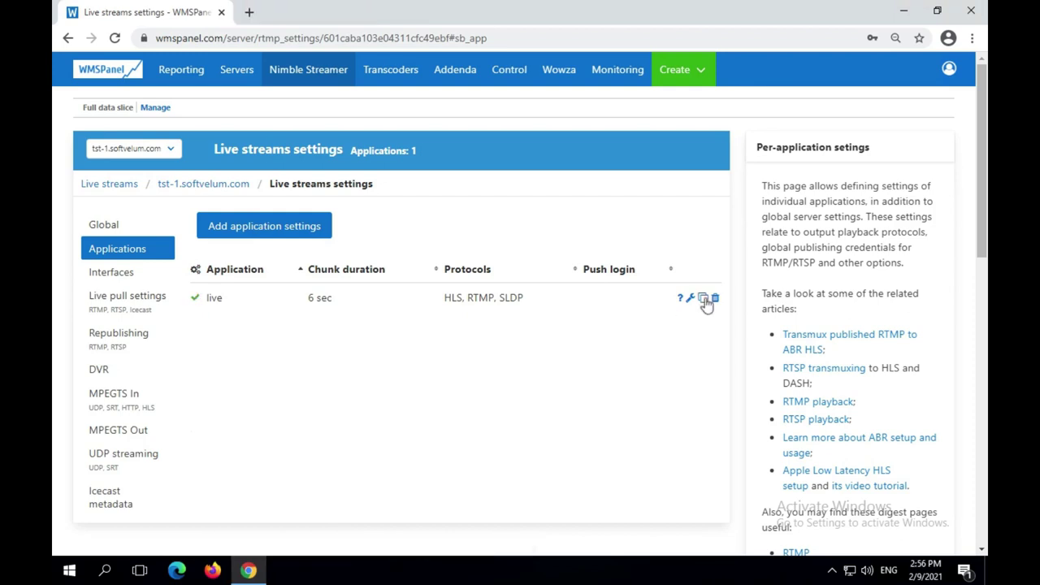
Give the live application a push login and password and save it
{"action": "left_click", "coordinate": [690, 299]}
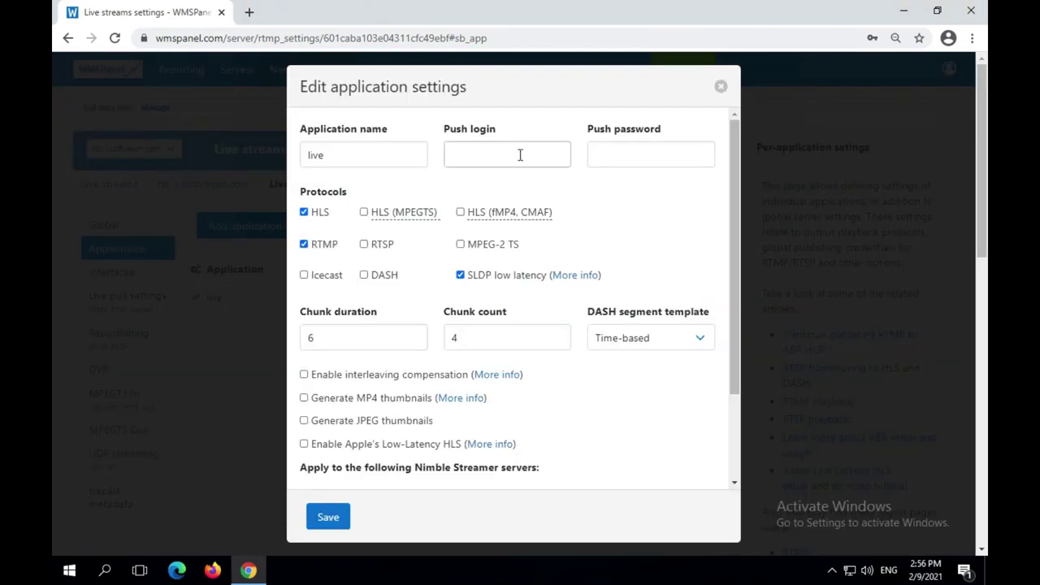
{"action": "left_click", "coordinate": [518, 154]}
{"action": "type", "text": "test"}
{"action": "key", "text": "Tab"}
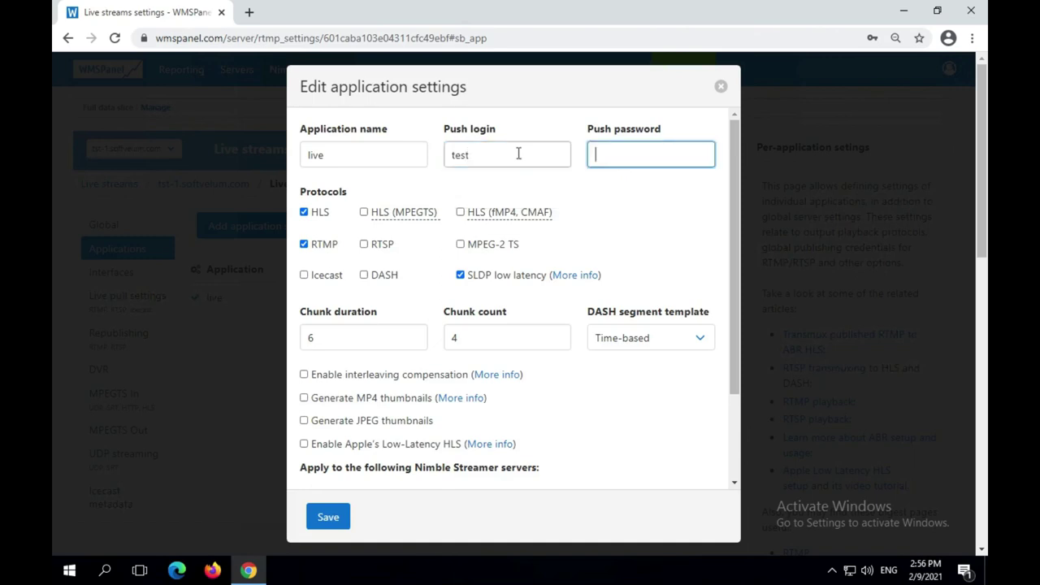
{"action": "type", "text": "test"}
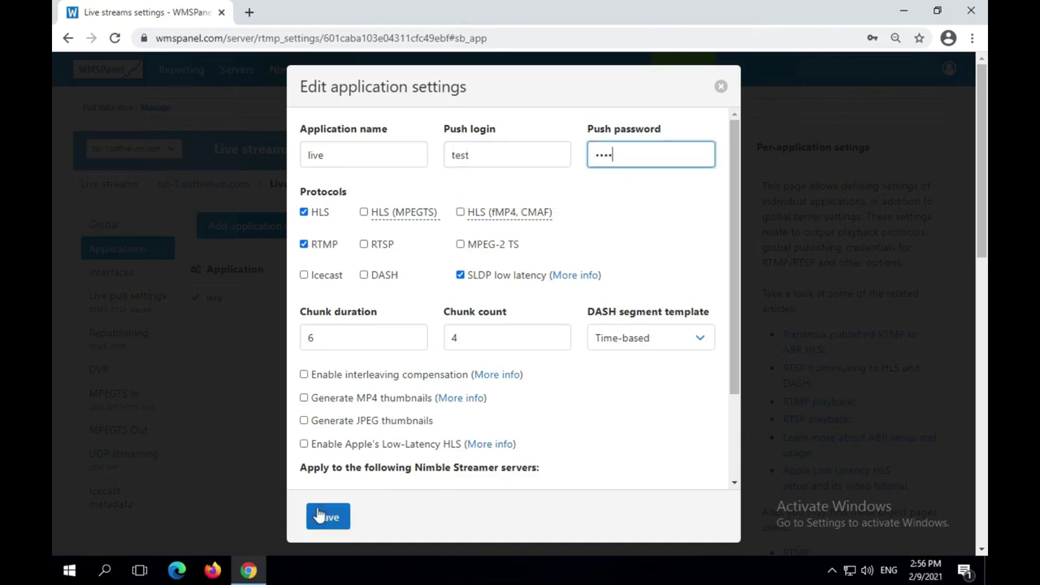
{"action": "left_click", "coordinate": [319, 516]}
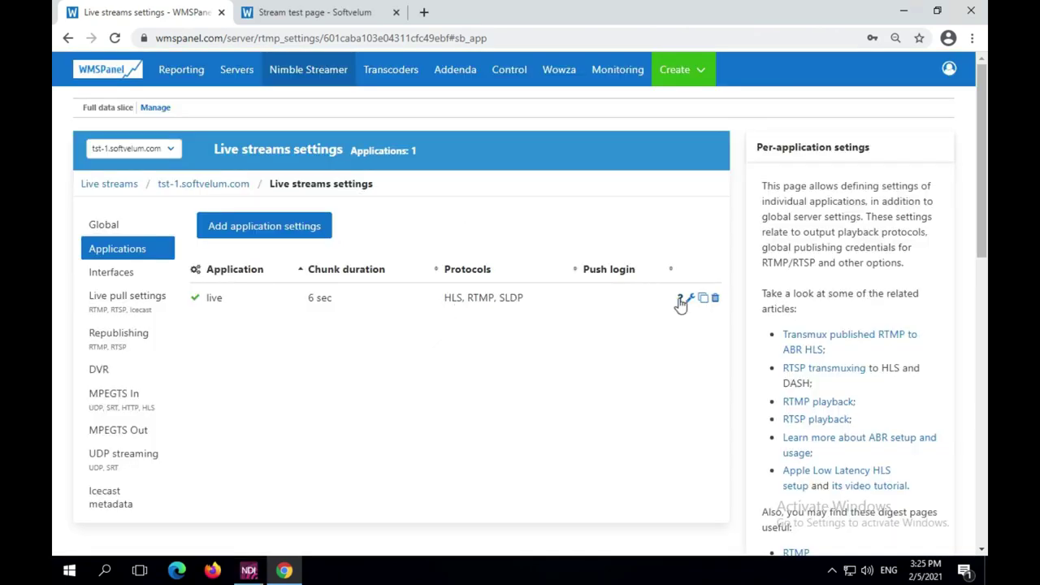
Copy the RTMP publish URL rtmp://tst-1.softvelum.com:1935/live/stream_name and show the desktop
{"action": "left_click", "coordinate": [681, 299]}
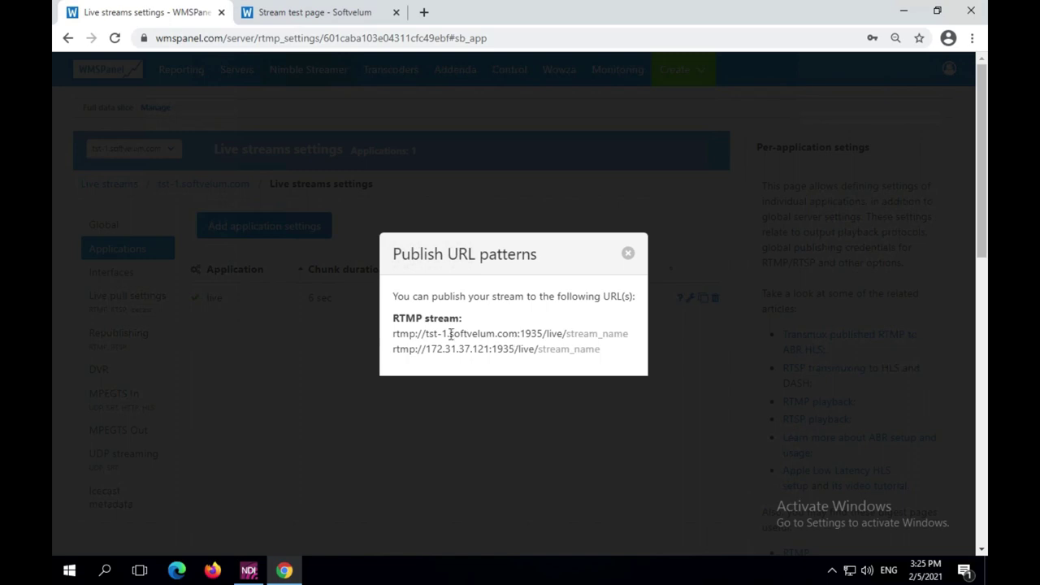
{"action": "triple_click", "coordinate": [395, 334]}
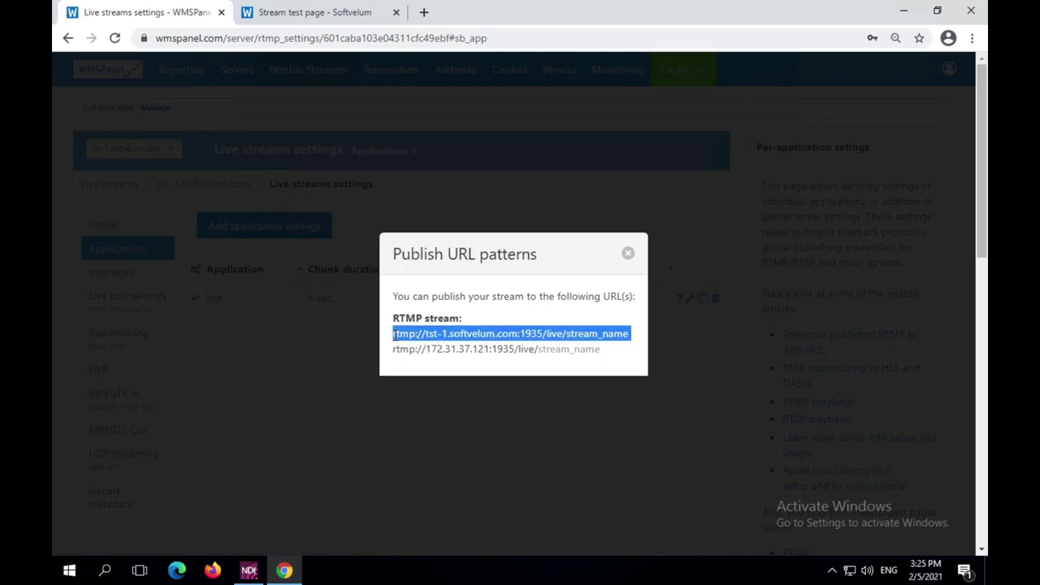
{"action": "right_click", "coordinate": [400, 333]}
{"action": "left_click", "coordinate": [431, 345]}
{"action": "left_click", "coordinate": [986, 579]}
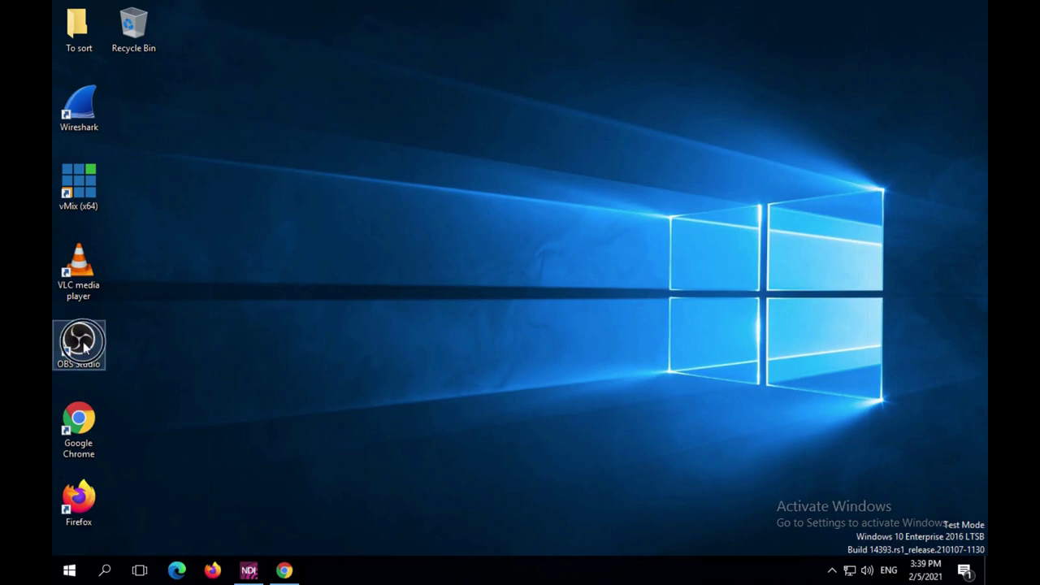
Launch OBS Studio, check the clockdigi, Lua Clock and NDI sources, and open Settings
{"action": "double_click", "coordinate": [82, 341]}
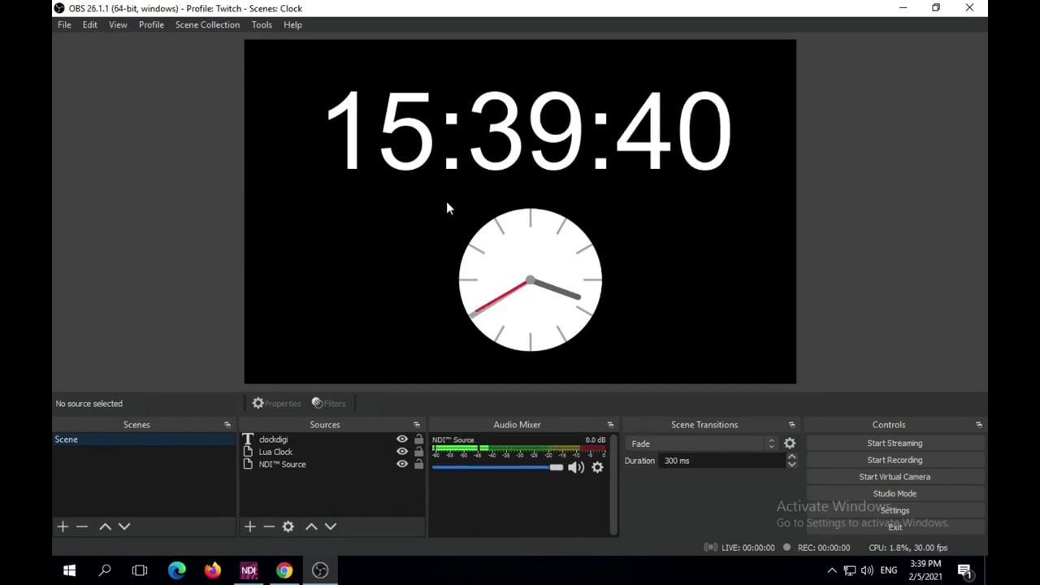
{"action": "left_click", "coordinate": [320, 440]}
{"action": "left_click", "coordinate": [320, 451]}
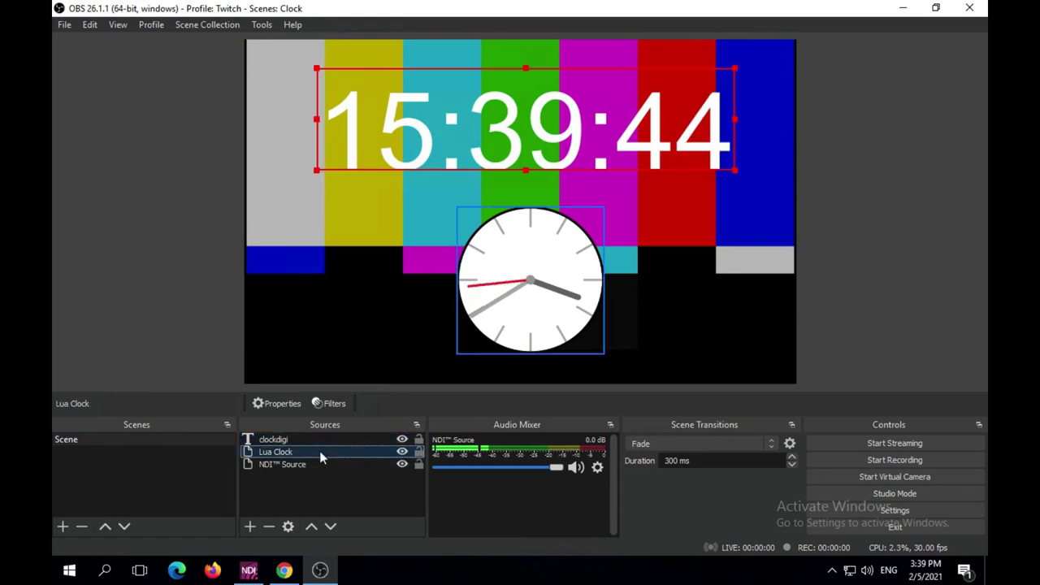
{"action": "left_click", "coordinate": [324, 463]}
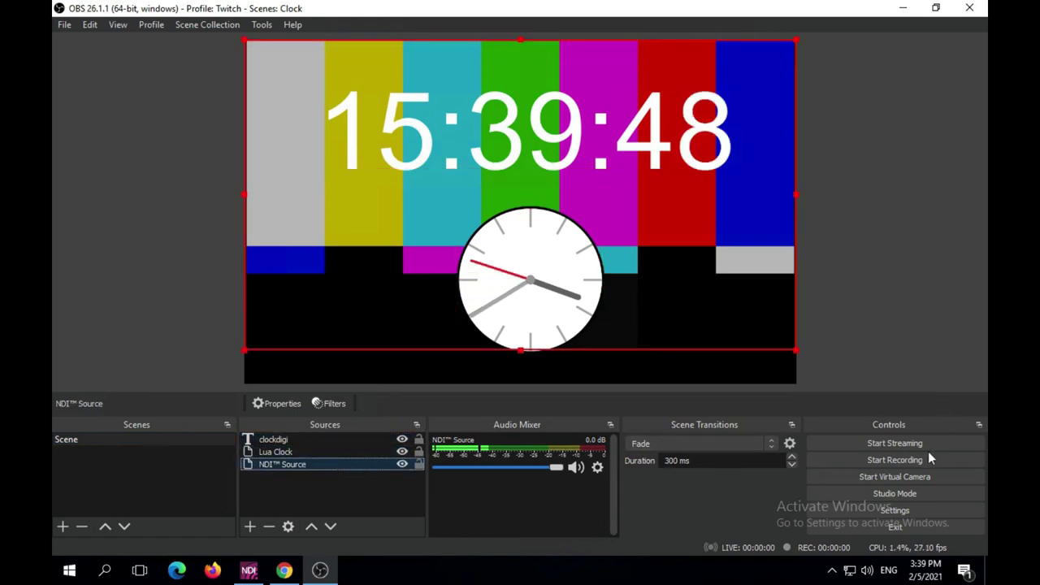
{"action": "left_click", "coordinate": [919, 507]}
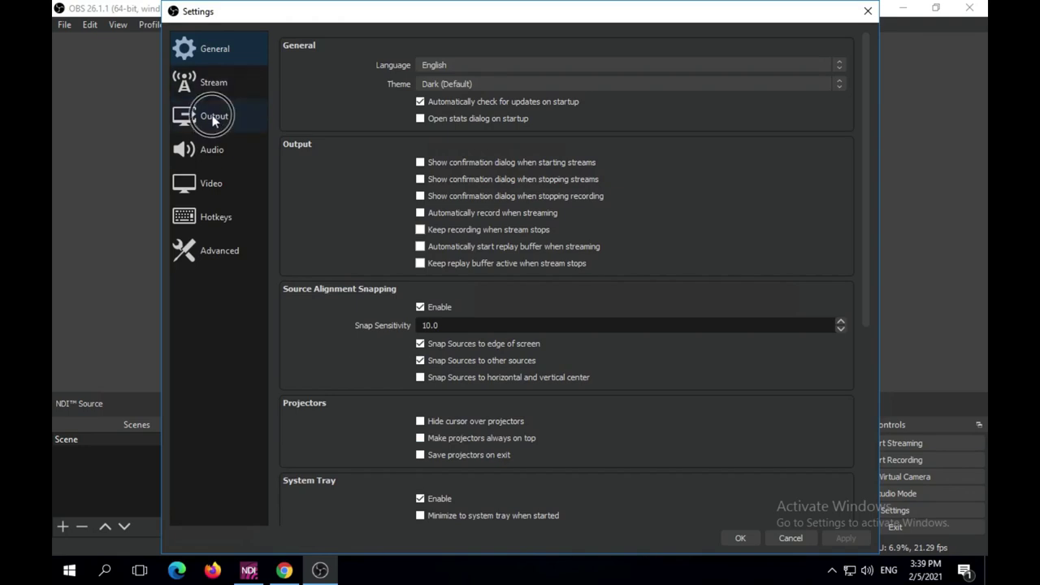
{"action": "left_click", "coordinate": [226, 118]}
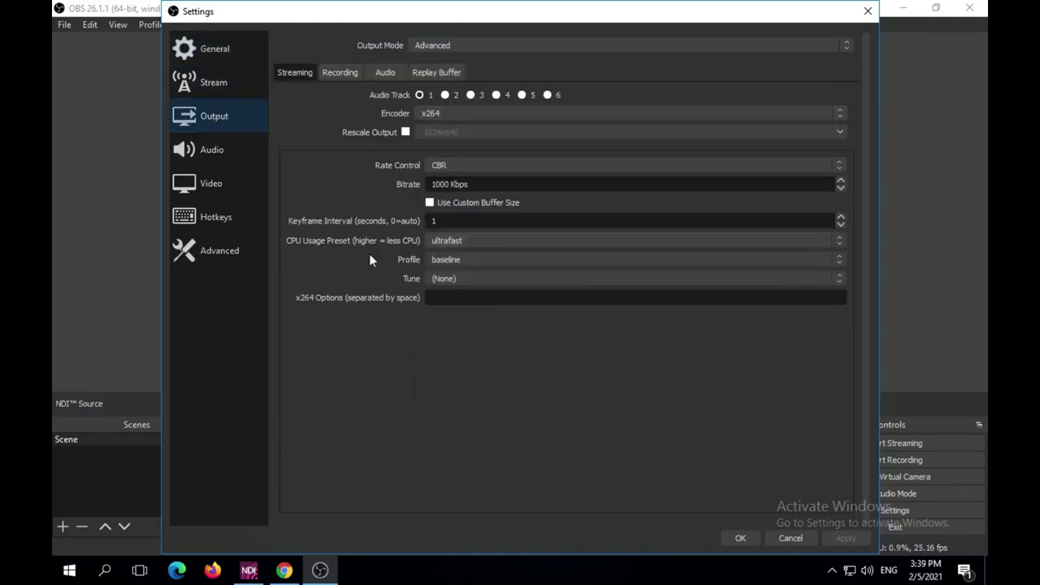
{"action": "left_click", "coordinate": [223, 84]}
{"action": "type", "text": "rtm"}
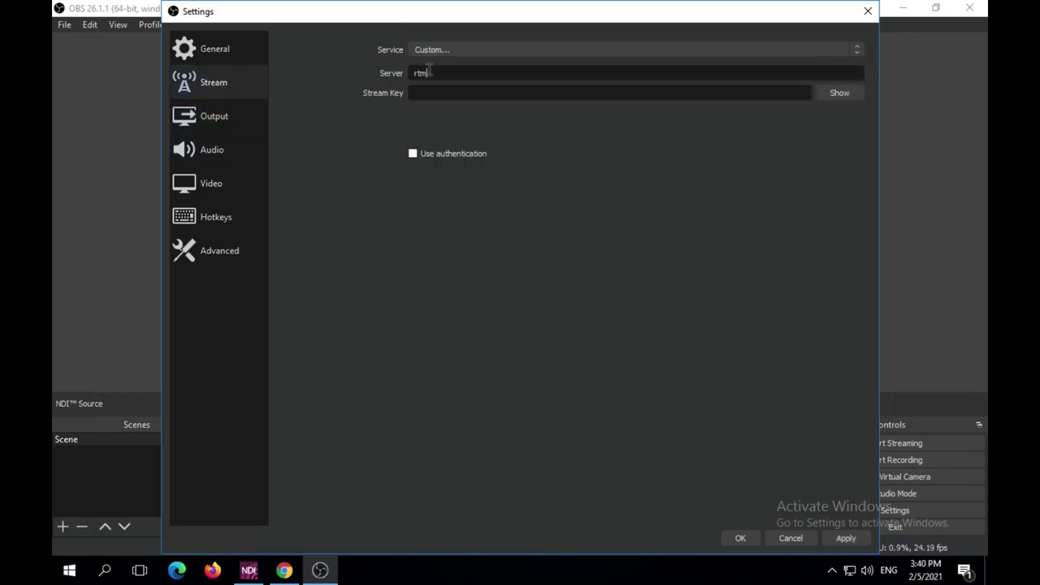
{"action": "type", "text": "p://tst-1.softvelum.com:1935"}
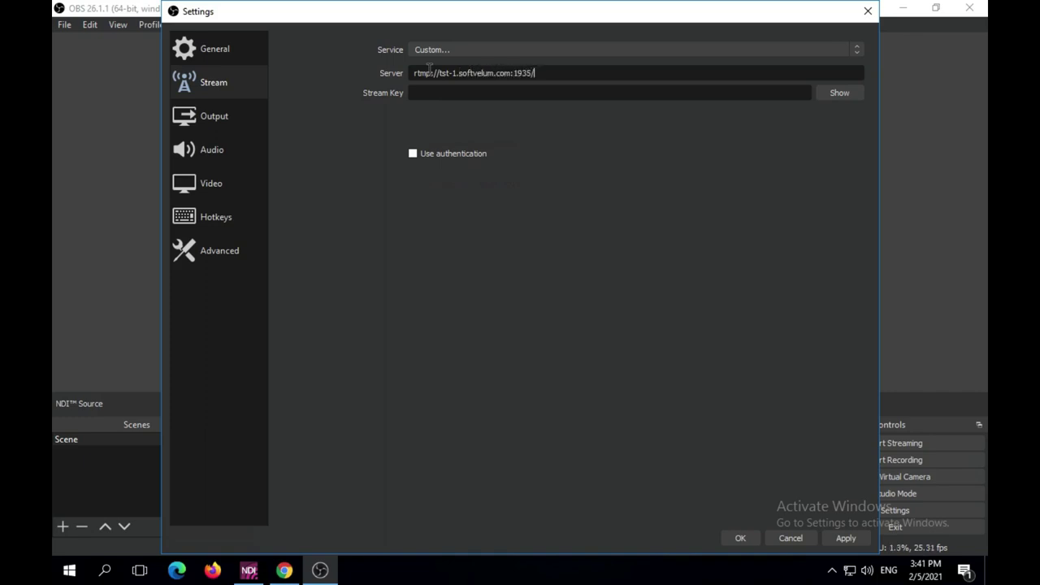
{"action": "type", "text": "/live"}
{"action": "left_click", "coordinate": [441, 92]}
{"action": "type", "text": "obs"}
{"action": "left_click", "coordinate": [837, 94]}
{"action": "left_click", "coordinate": [451, 152]}
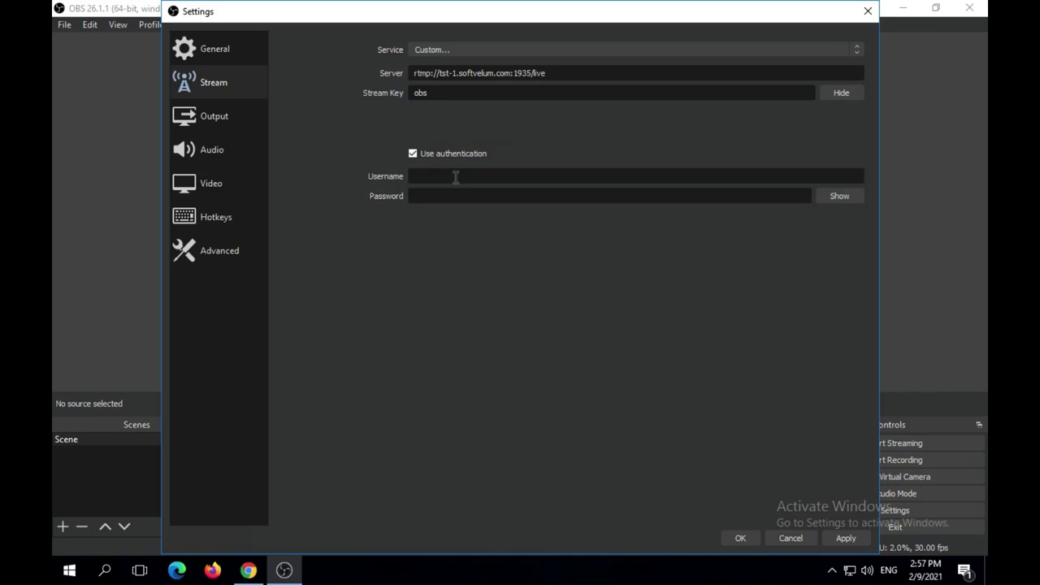
{"action": "type", "text": "test"}
{"action": "key", "text": "Tab"}
{"action": "type", "text": "te"}
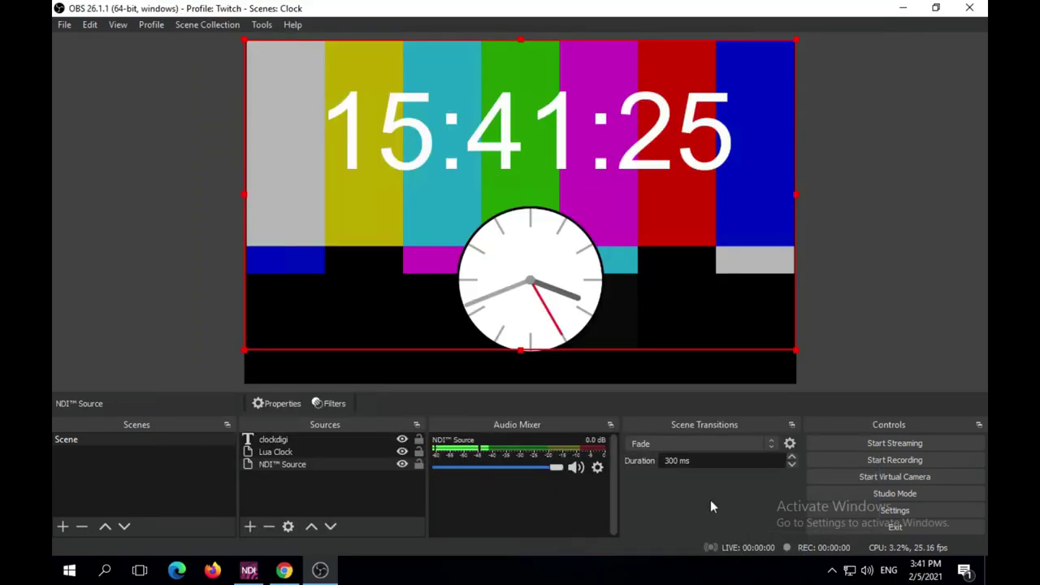
Start streaming the clock scene from OBS and switch back to the browser
{"action": "left_click", "coordinate": [867, 444]}
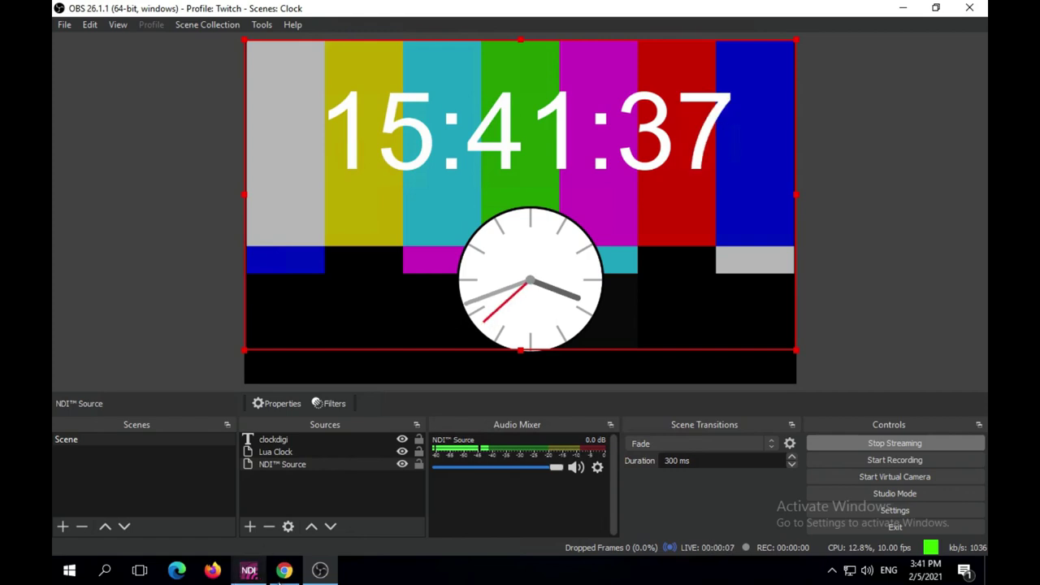
{"action": "left_click", "coordinate": [282, 572]}
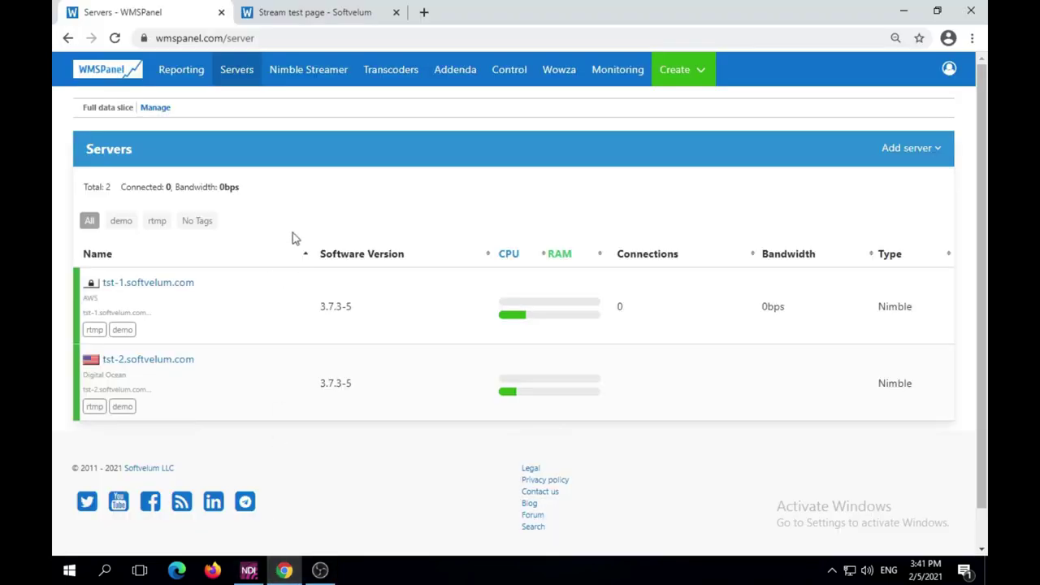
Confirm /live/obs arrives over RTMP on tst-1.softvelum.com, then view its outgoing streams
{"action": "left_click", "coordinate": [317, 77]}
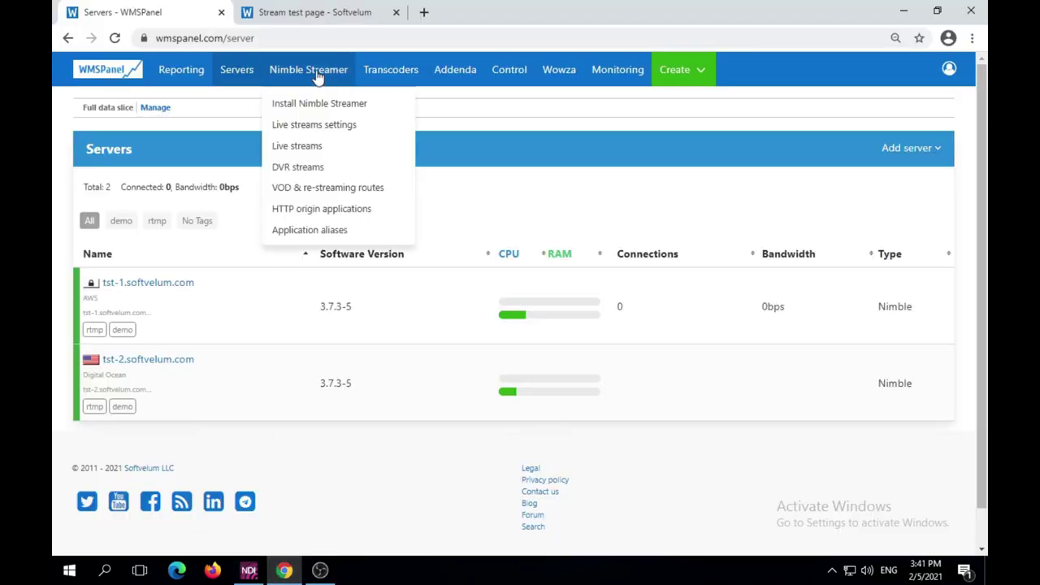
{"action": "left_click", "coordinate": [344, 150]}
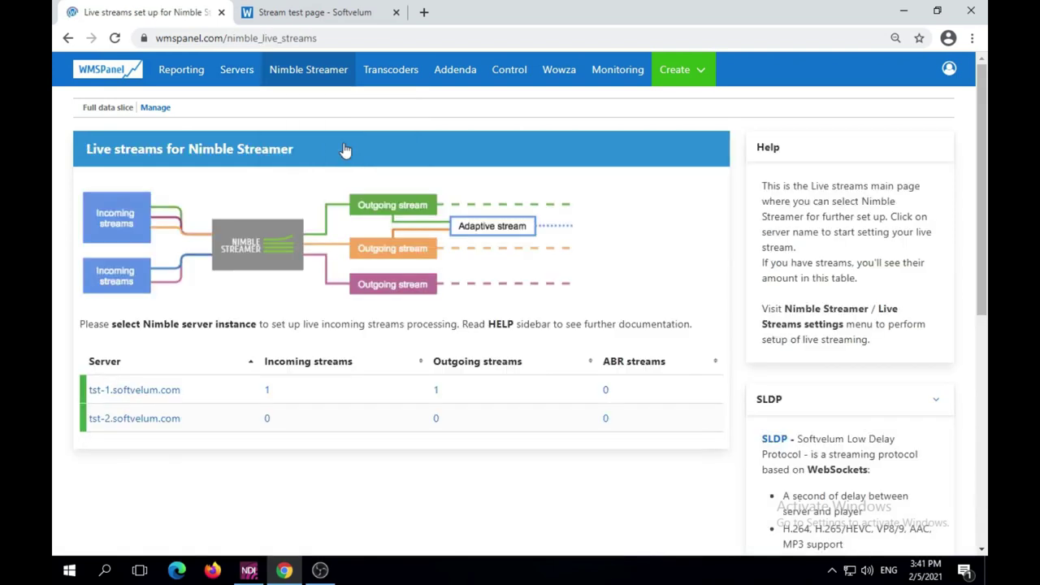
{"action": "left_click", "coordinate": [266, 391]}
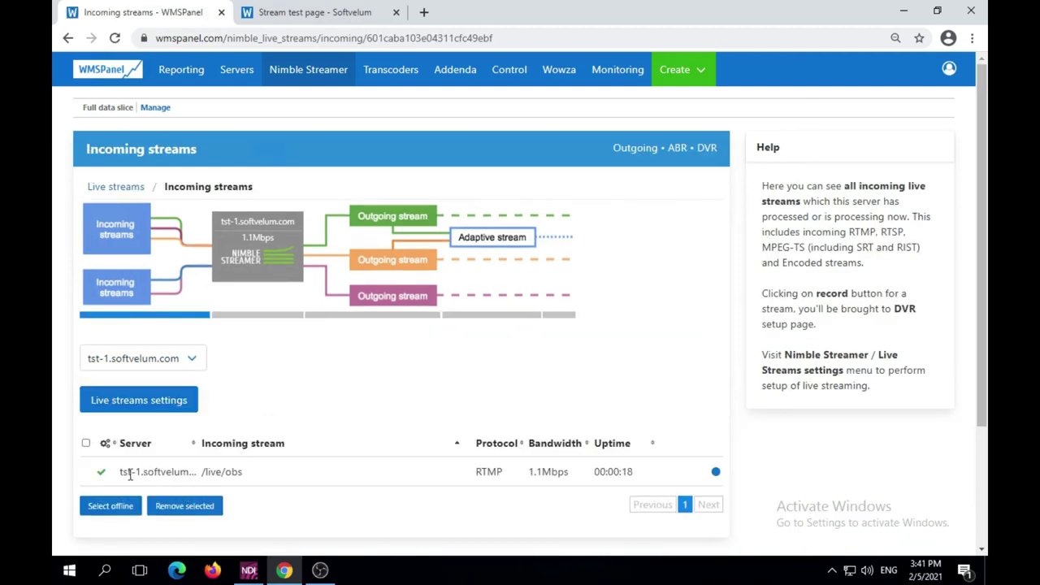
{"action": "left_click", "coordinate": [216, 472]}
{"action": "triple_click", "coordinate": [216, 473]}
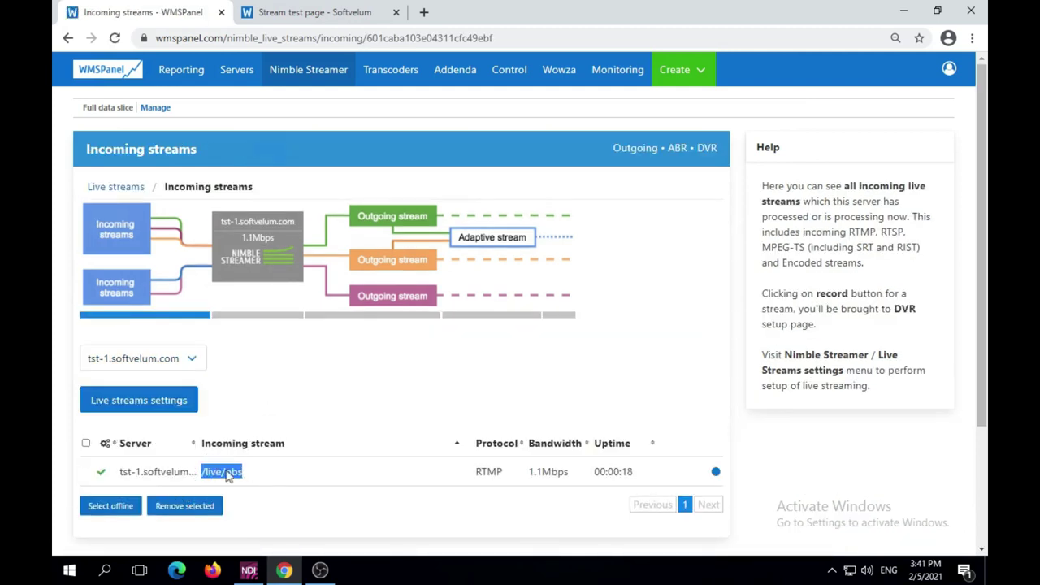
{"action": "double_click", "coordinate": [485, 472]}
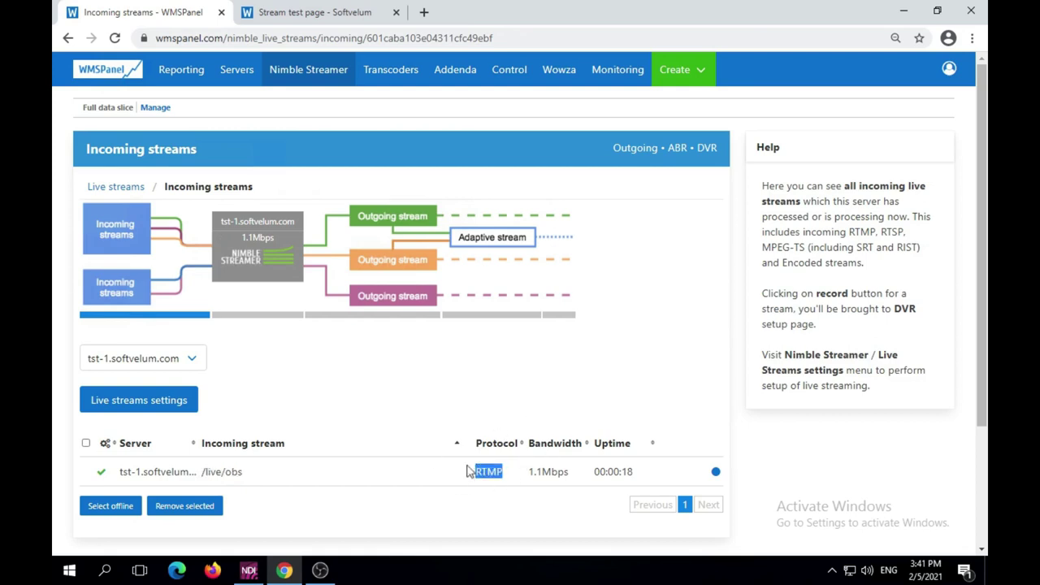
{"action": "left_click", "coordinate": [366, 317]}
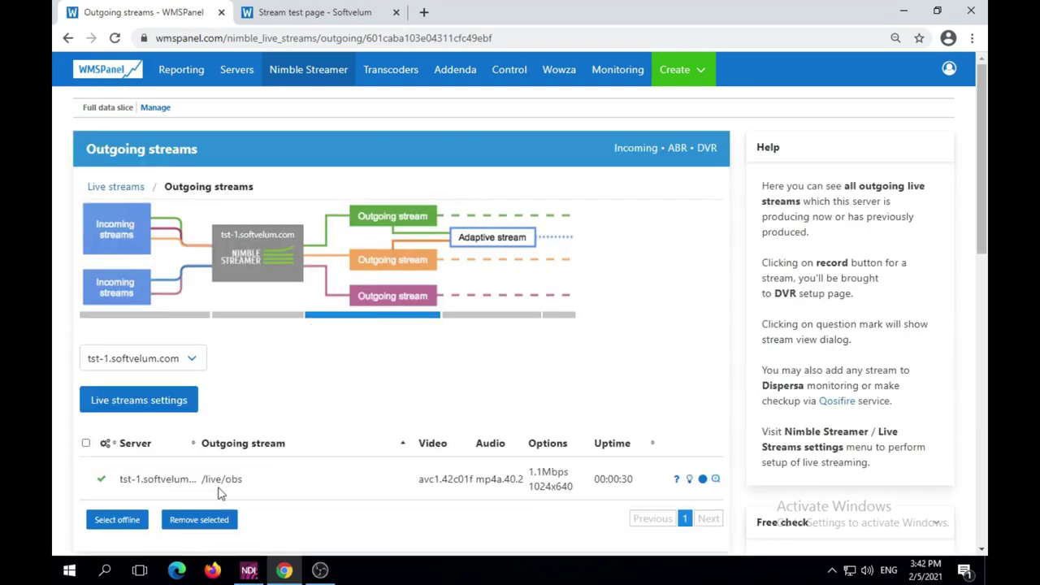
{"action": "left_click", "coordinate": [204, 483]}
{"action": "double_click", "coordinate": [203, 483]}
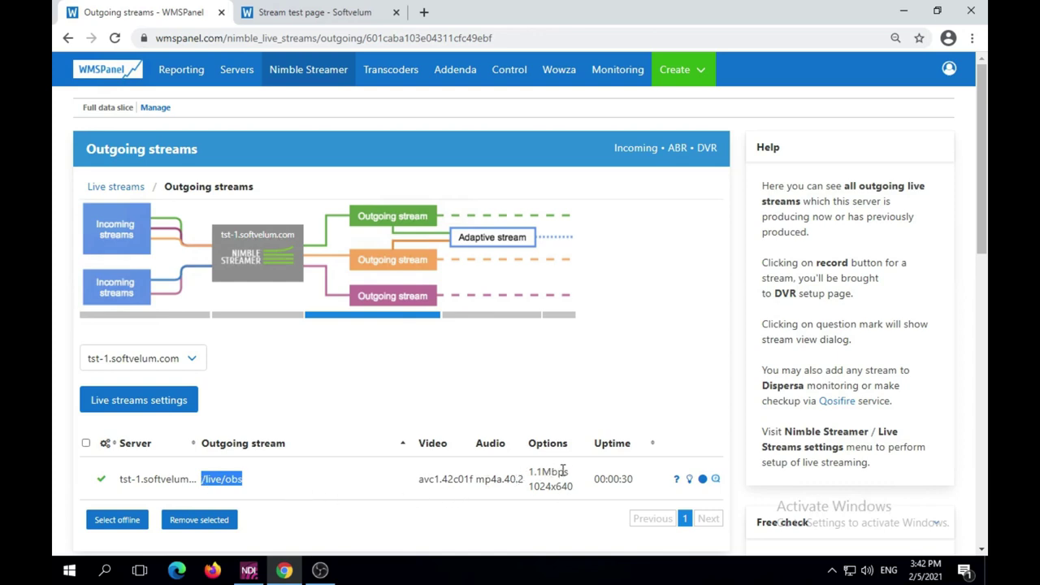
{"action": "left_click", "coordinate": [679, 480]}
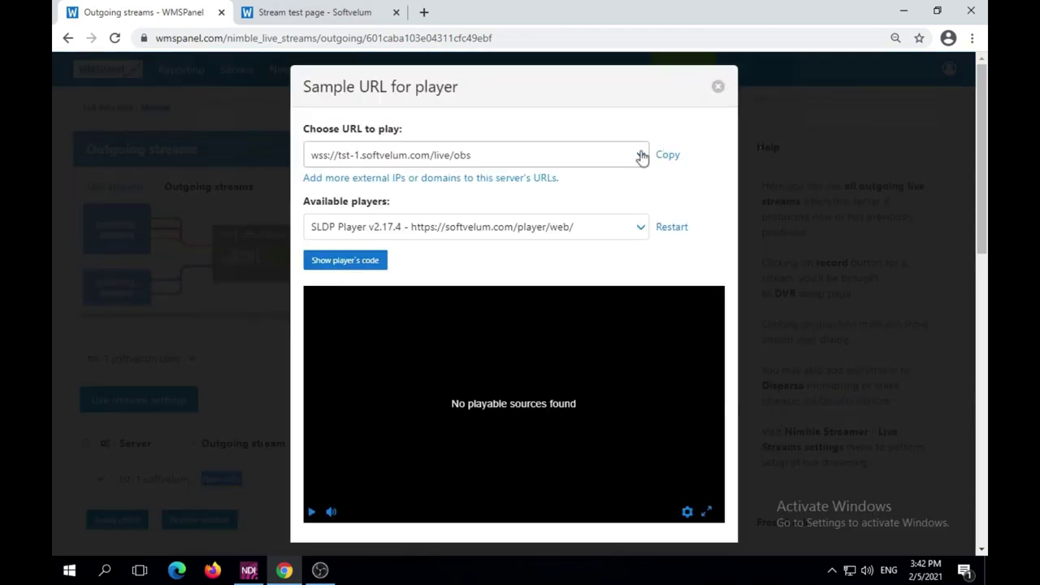
{"action": "left_click", "coordinate": [642, 157]}
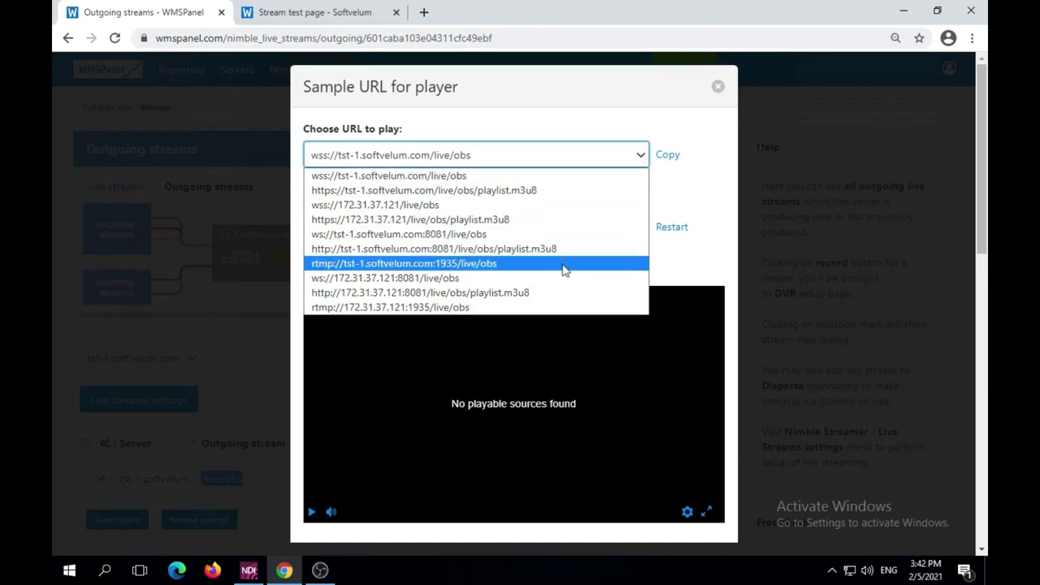
{"action": "left_click", "coordinate": [562, 251]}
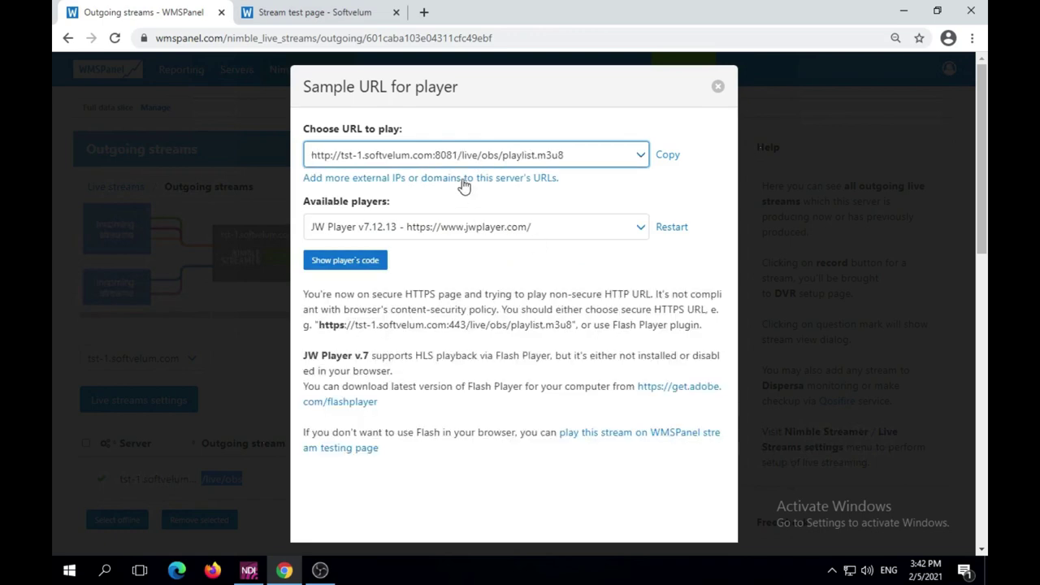
{"action": "left_click", "coordinate": [669, 157]}
Play the copied playlist.m3u8 URL in the test player and compare its clock with OBS
{"action": "left_click", "coordinate": [352, 14]}
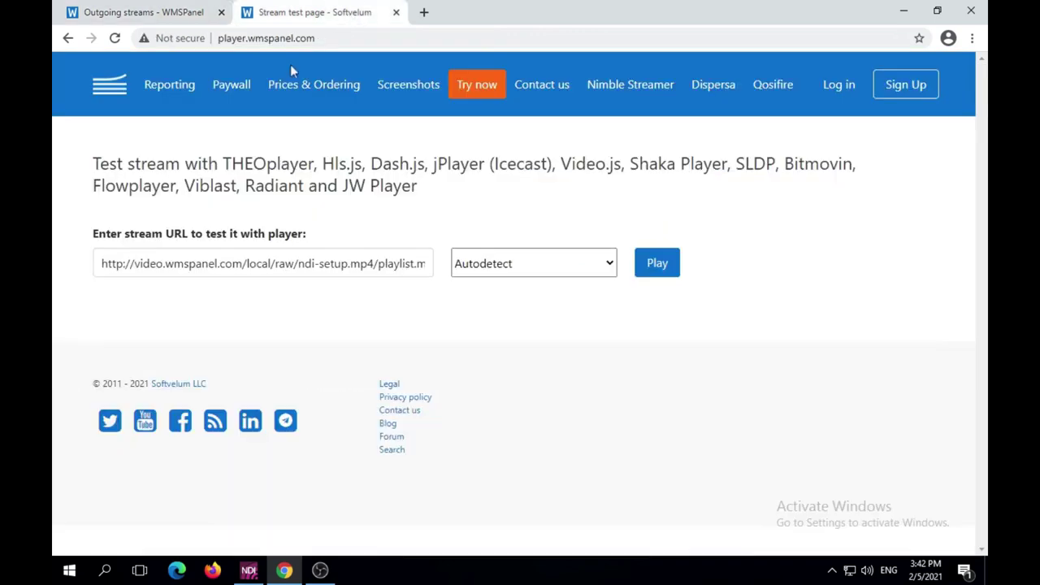
{"action": "double_click", "coordinate": [258, 263]}
{"action": "key", "text": "ctrl+a"}
{"action": "key", "text": "ctrl+v"}
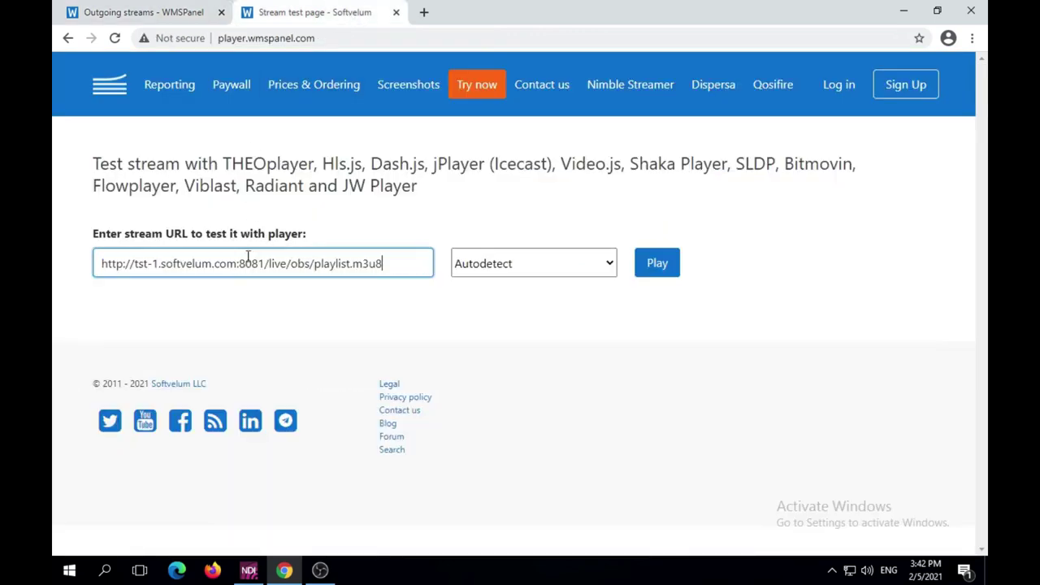
{"action": "left_click", "coordinate": [657, 263]}
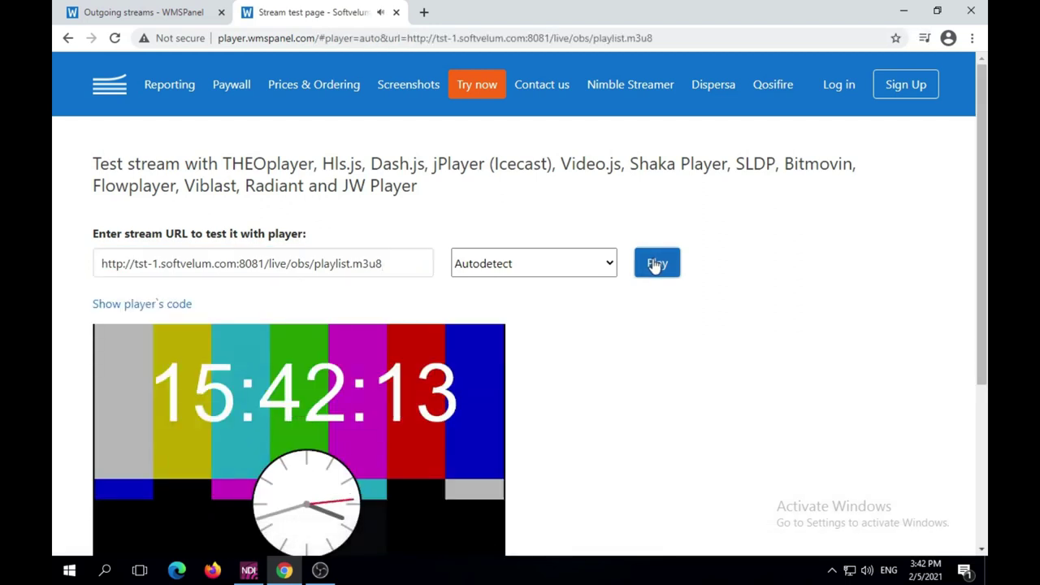
{"action": "scroll", "coordinate": [655, 264], "scroll_direction": "down", "scroll_amount": 3}
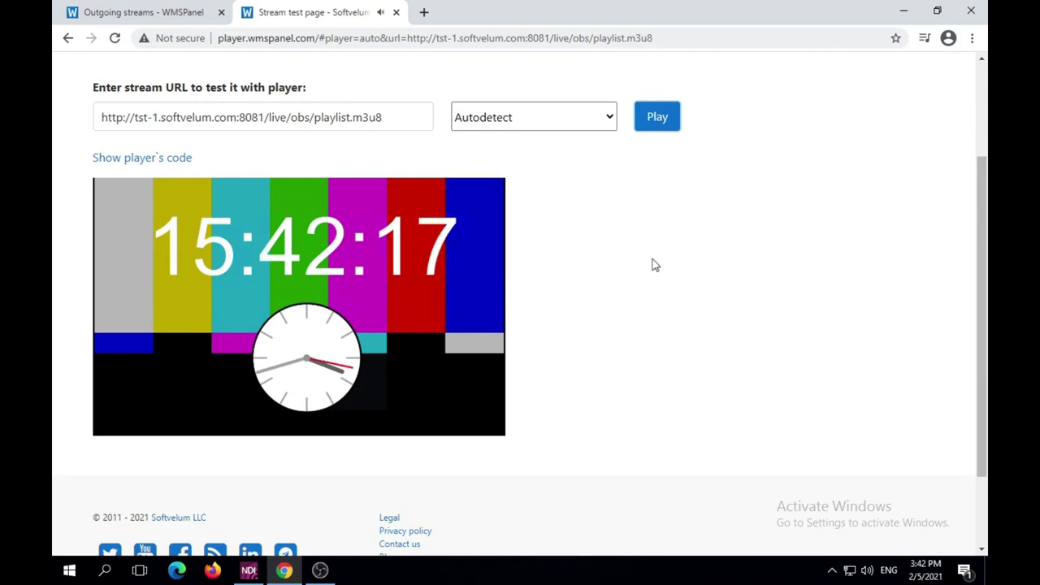
{"action": "left_click", "coordinate": [323, 574]}
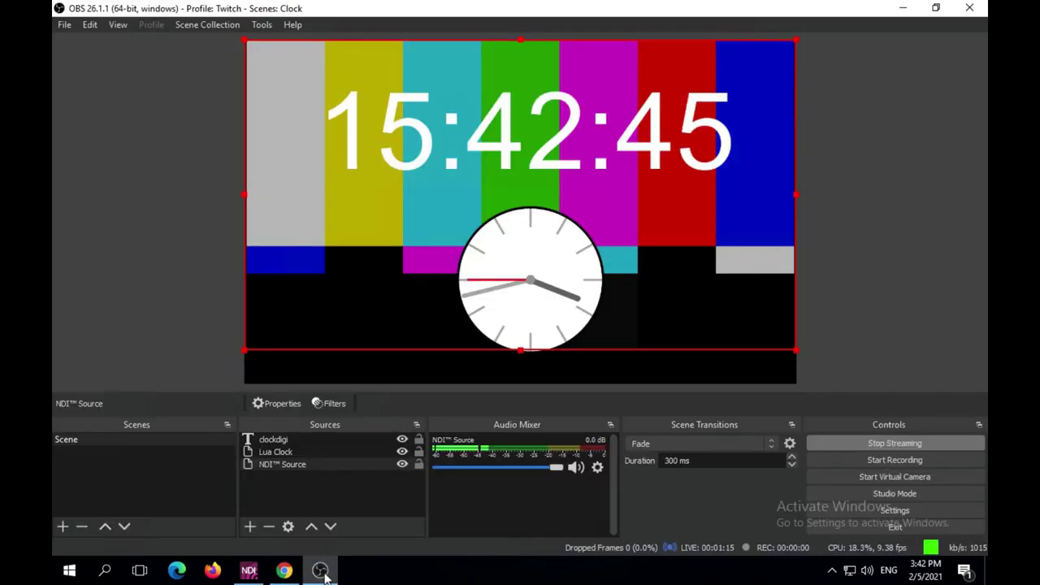
{"action": "left_click", "coordinate": [286, 572]}
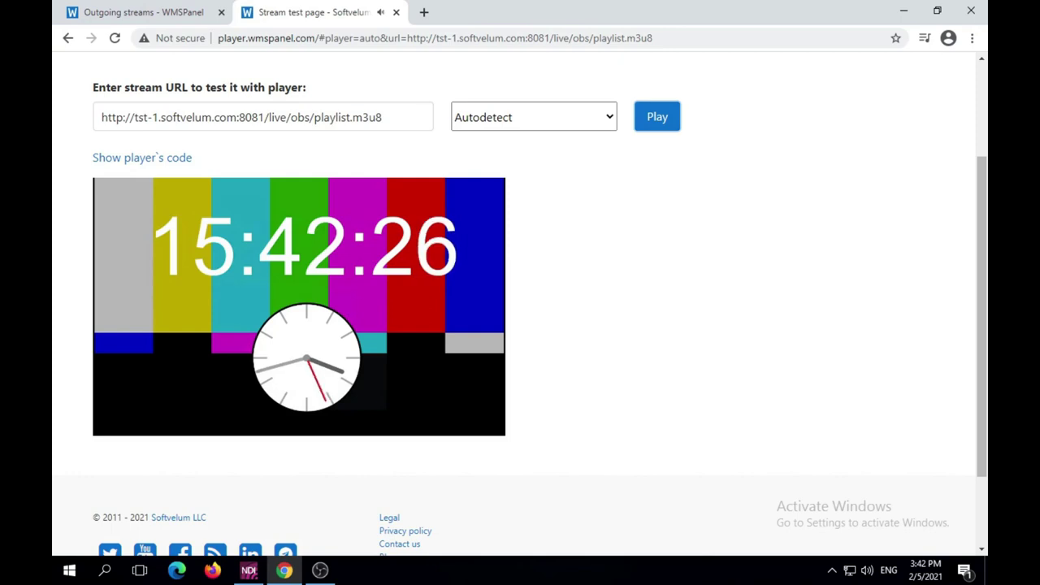
Open a Command Prompt window from the Windows quick-access menu
{"action": "mouse_move", "coordinate": [376, 346]}
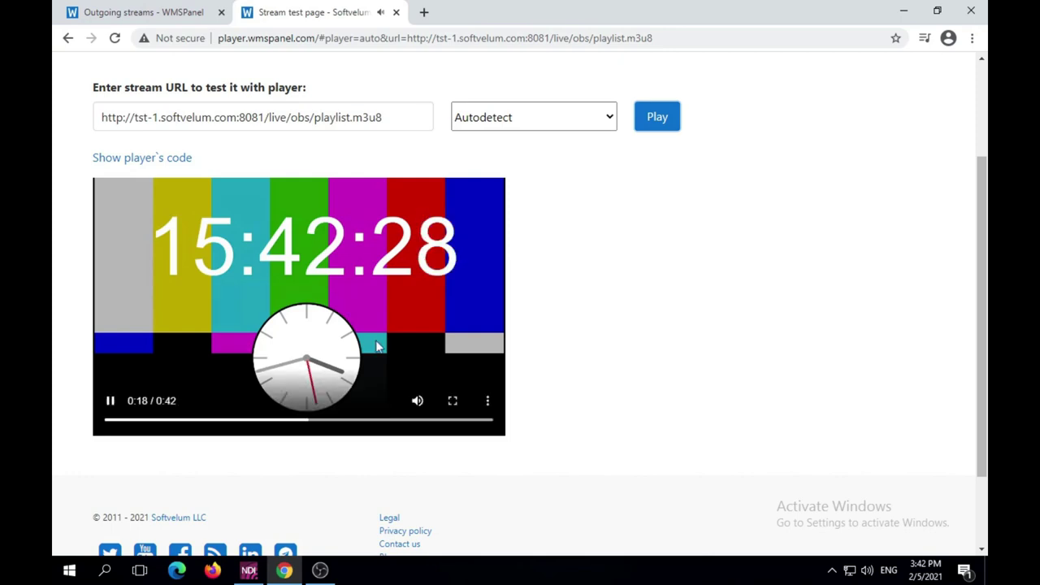
{"action": "right_click", "coordinate": [75, 570]}
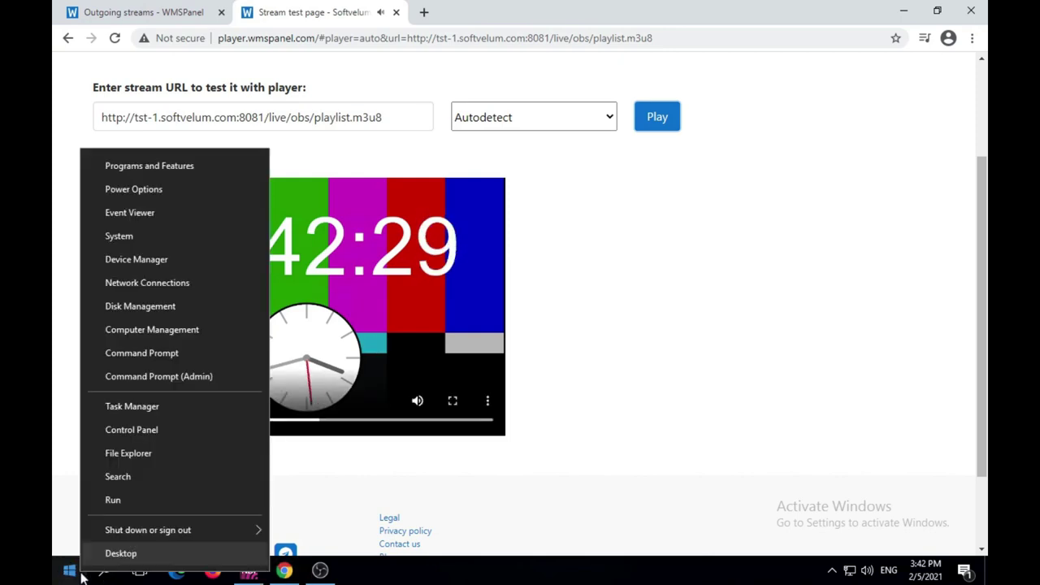
{"action": "left_click", "coordinate": [122, 500]}
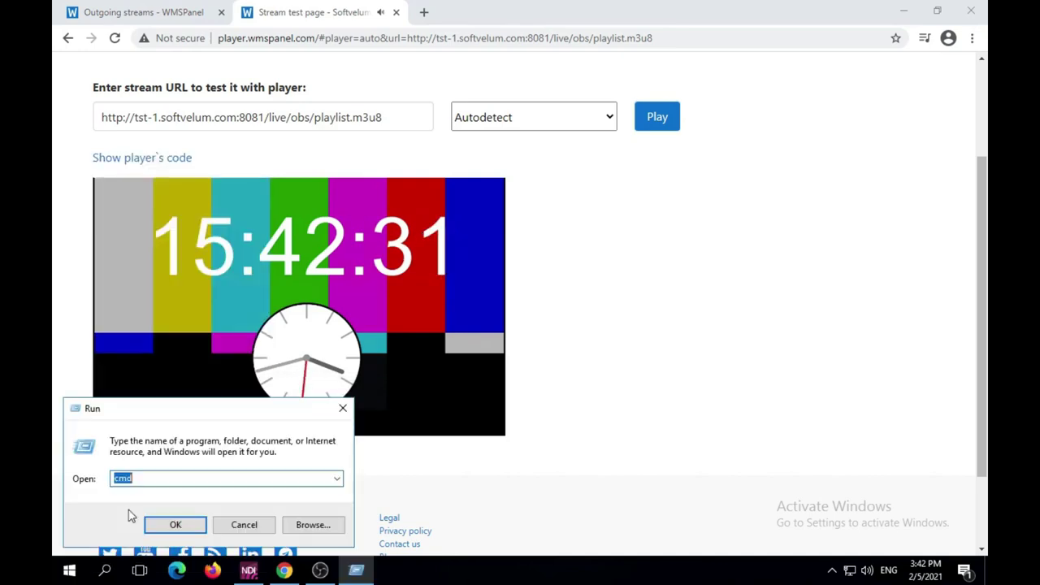
{"action": "left_click", "coordinate": [186, 524]}
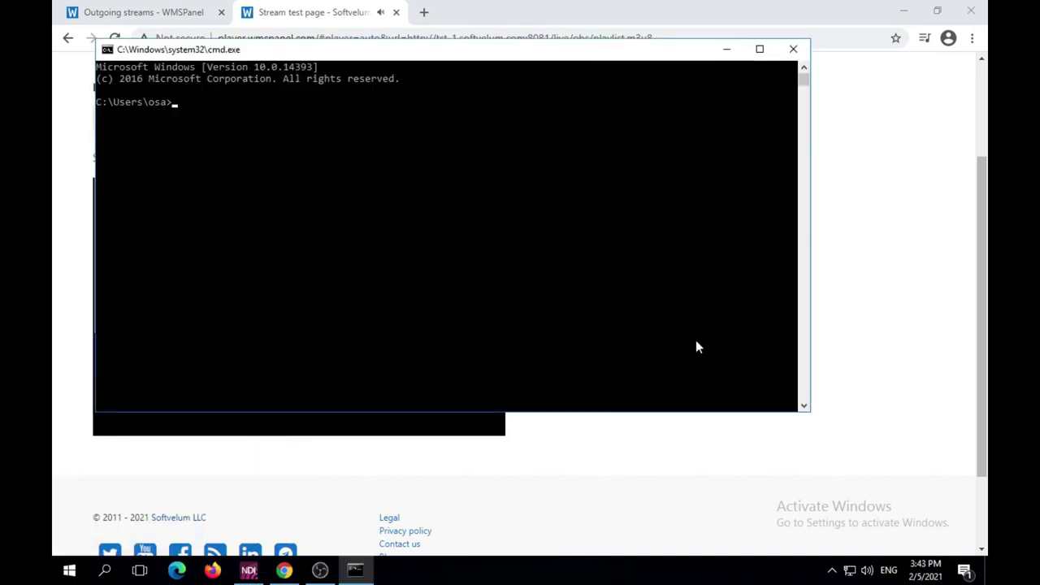
Copy tst-1's rtmp :1935 URL for live/obs and play it with ffplay in the command prompt
{"action": "left_click", "coordinate": [186, 14]}
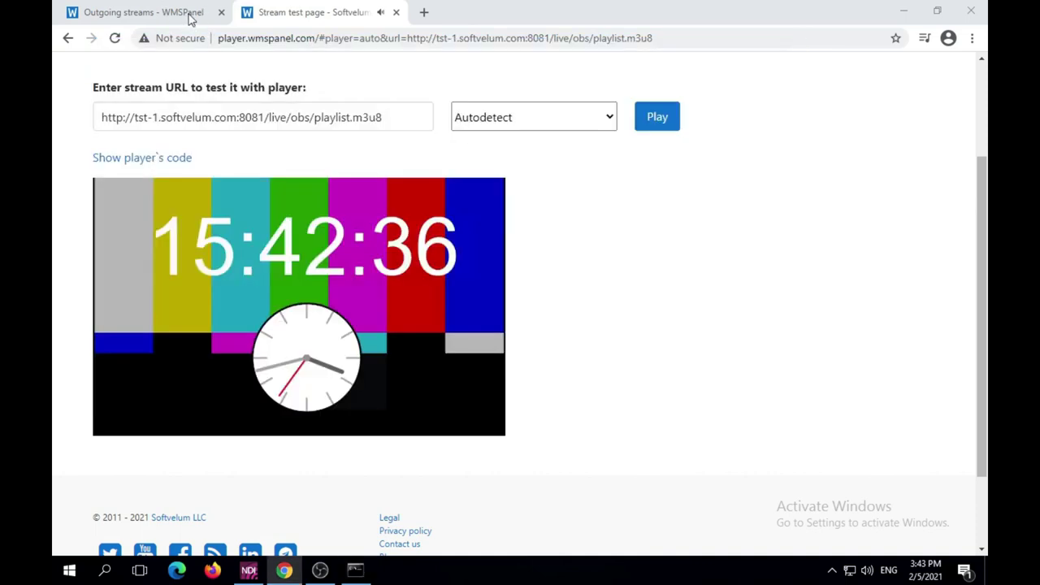
{"action": "left_click", "coordinate": [625, 162]}
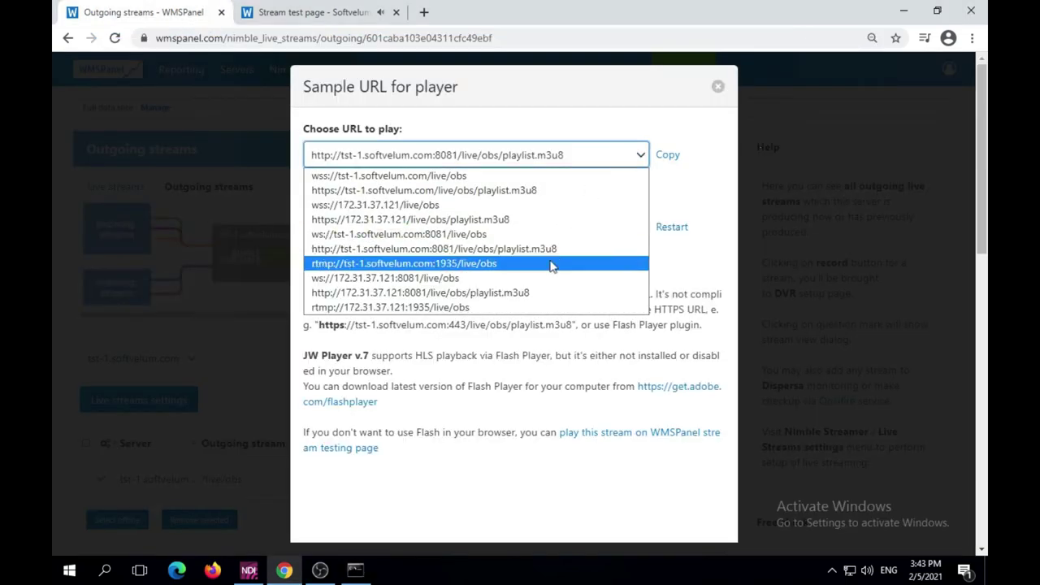
{"action": "left_click", "coordinate": [550, 263]}
{"action": "left_click", "coordinate": [673, 166]}
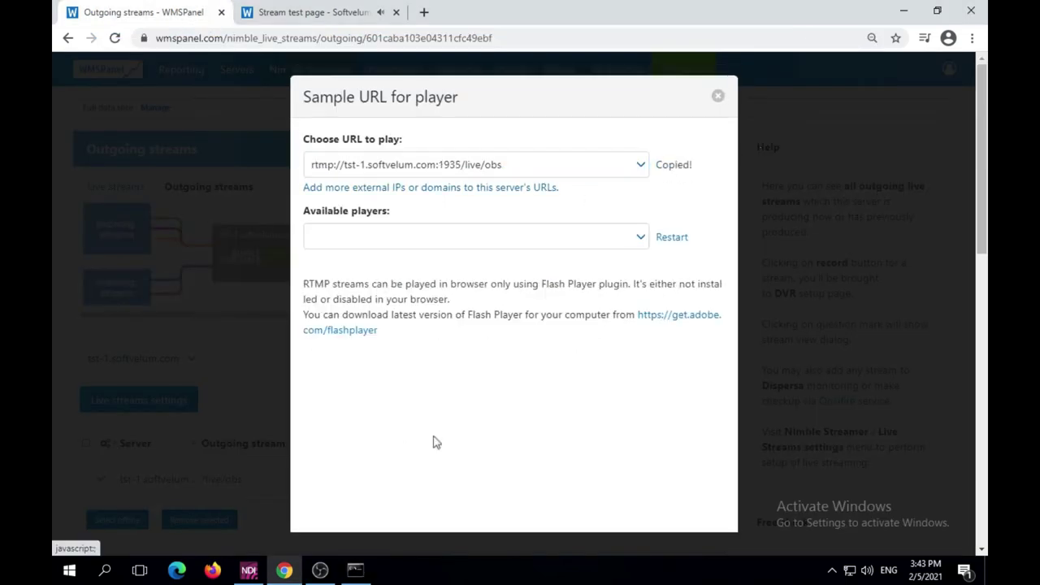
{"action": "left_click", "coordinate": [355, 569]}
{"action": "type", "text": "ffplay"}
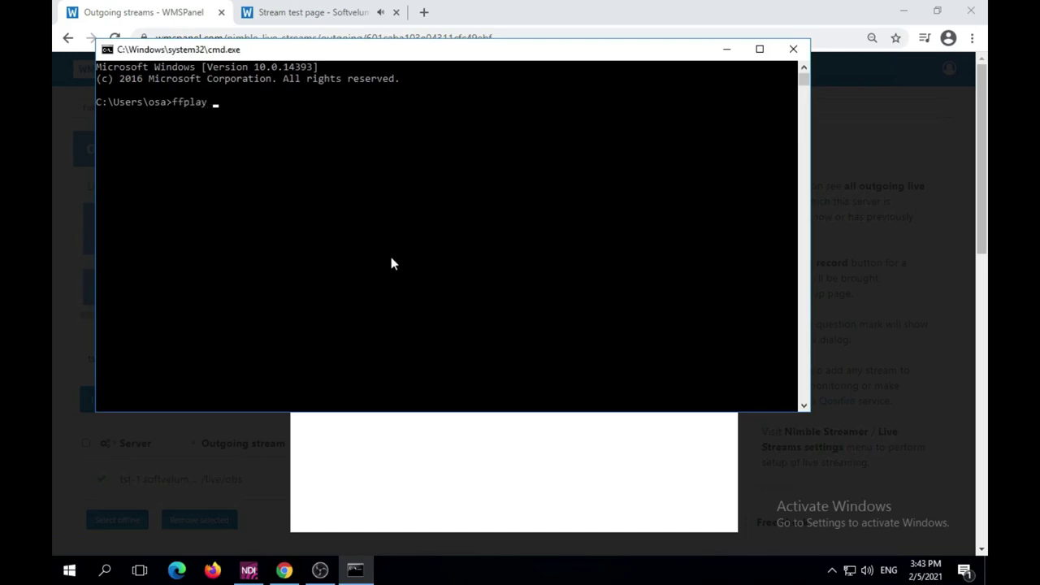
{"action": "key", "text": "ctrl+v"}
{"action": "key", "text": "Return"}
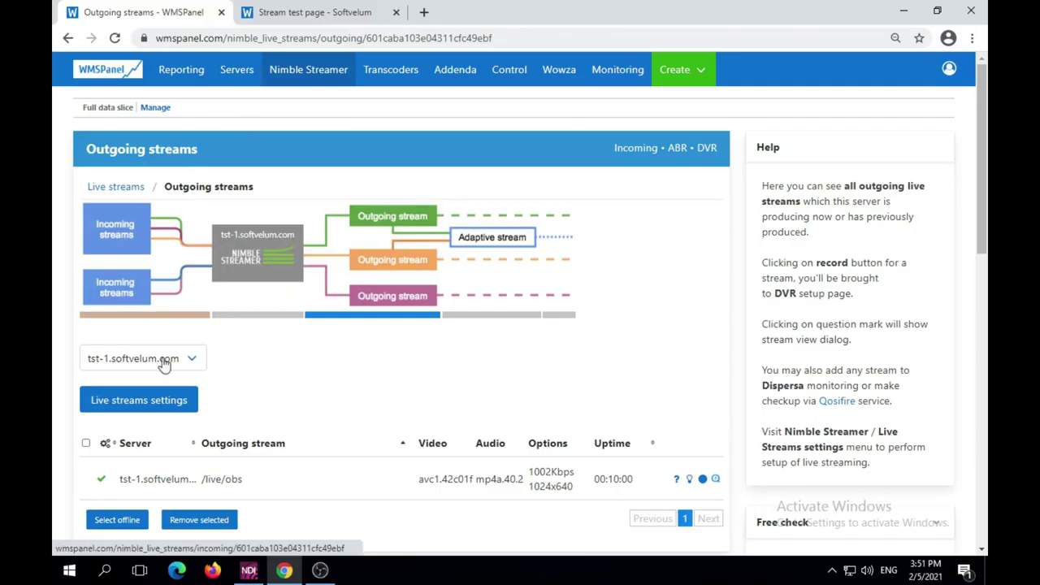
Switch to tst-2.softvelum.com and open Add RTMP URL under its Live pull settings
{"action": "left_click", "coordinate": [162, 362]}
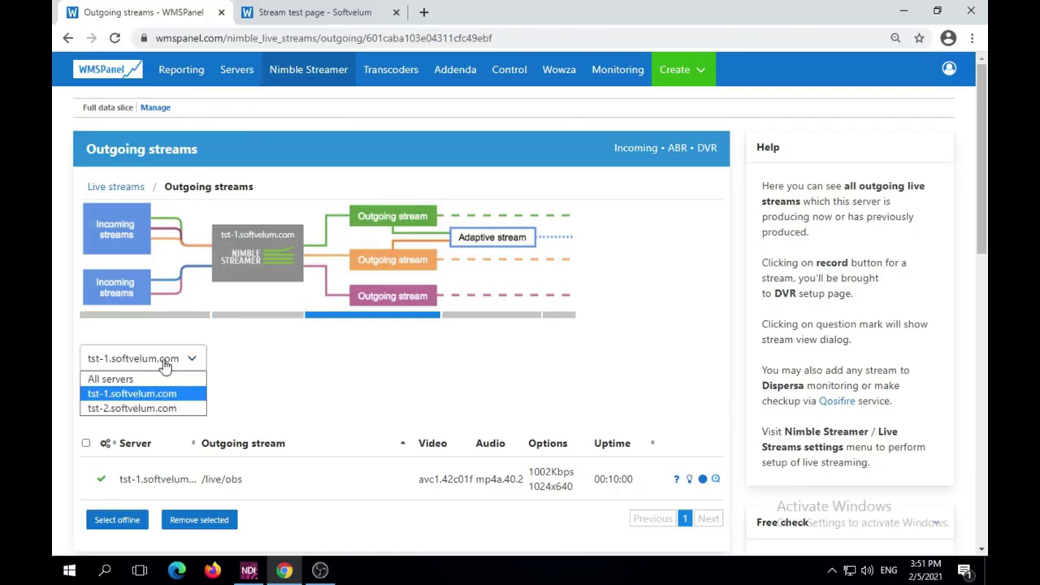
{"action": "left_click", "coordinate": [150, 409]}
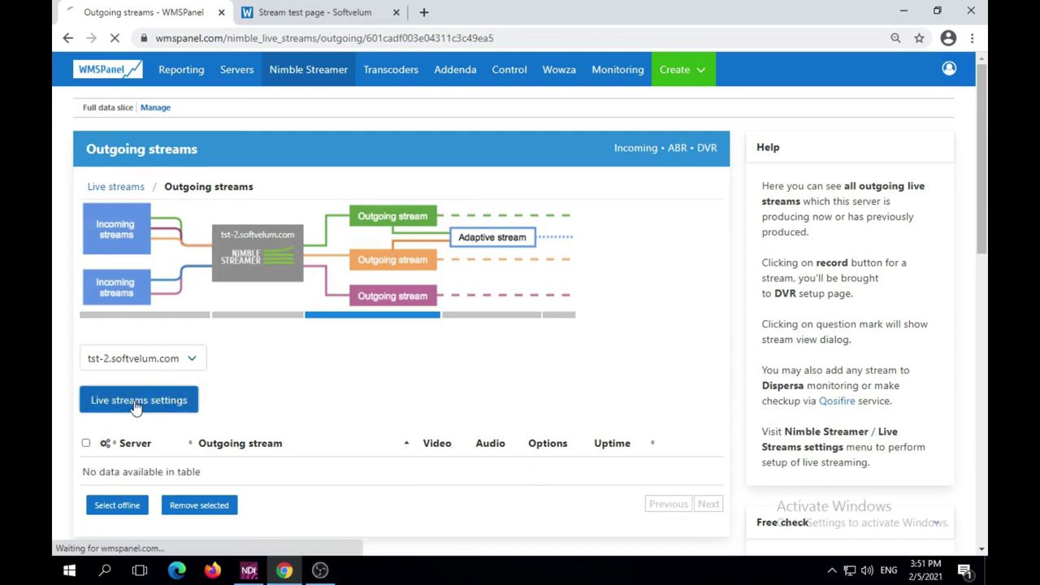
{"action": "left_click", "coordinate": [135, 406]}
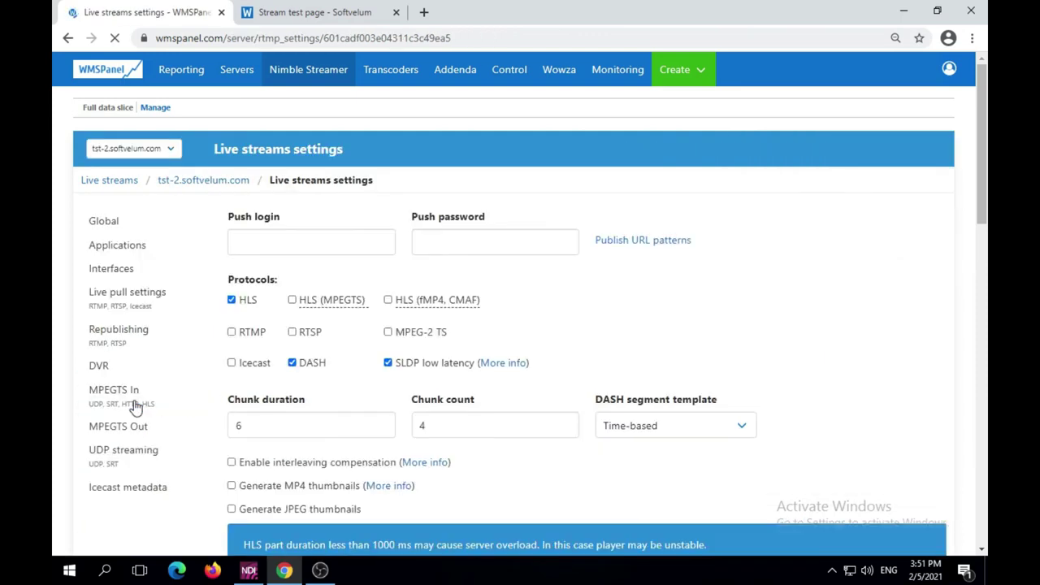
{"action": "left_click", "coordinate": [144, 308]}
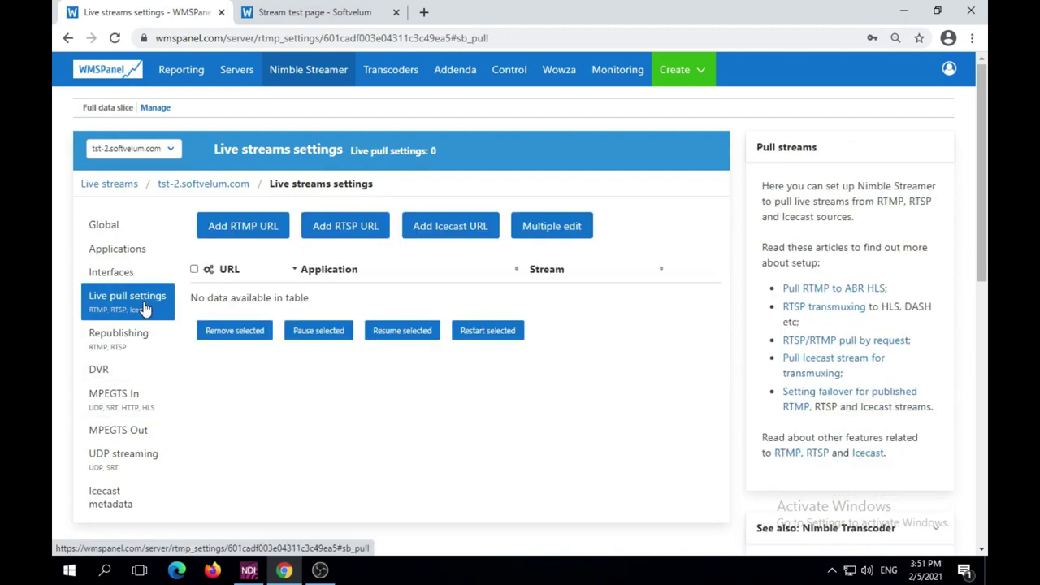
{"action": "left_click", "coordinate": [235, 228]}
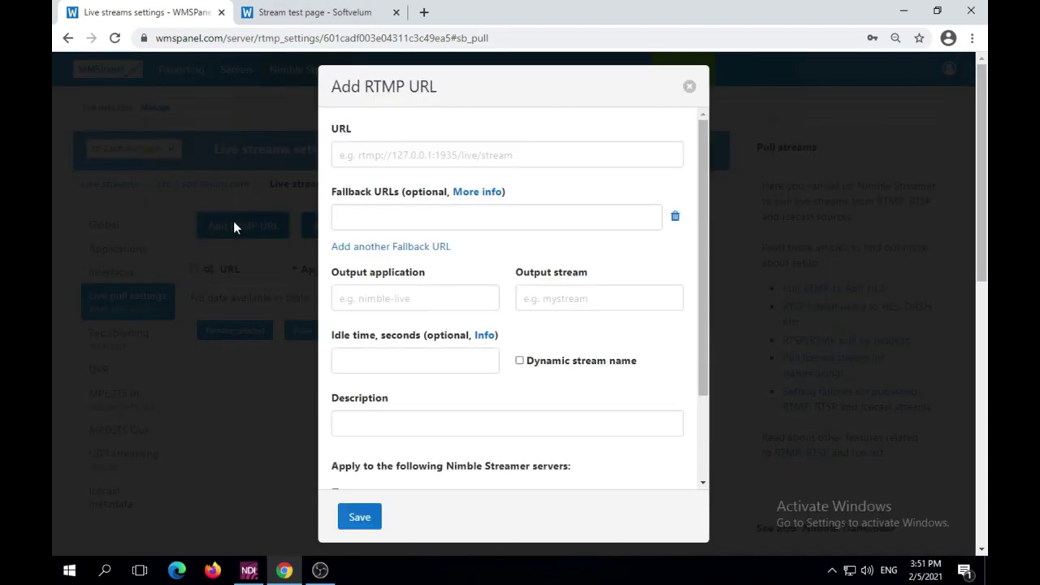
Save a pull of rtmp://tst-1.softvelum.com/live/obs into live-2/obs-2, described 'Pull from AWS to Digital Ocean'
{"action": "left_click", "coordinate": [383, 158]}
{"action": "type", "text": "rtmp://tst"}
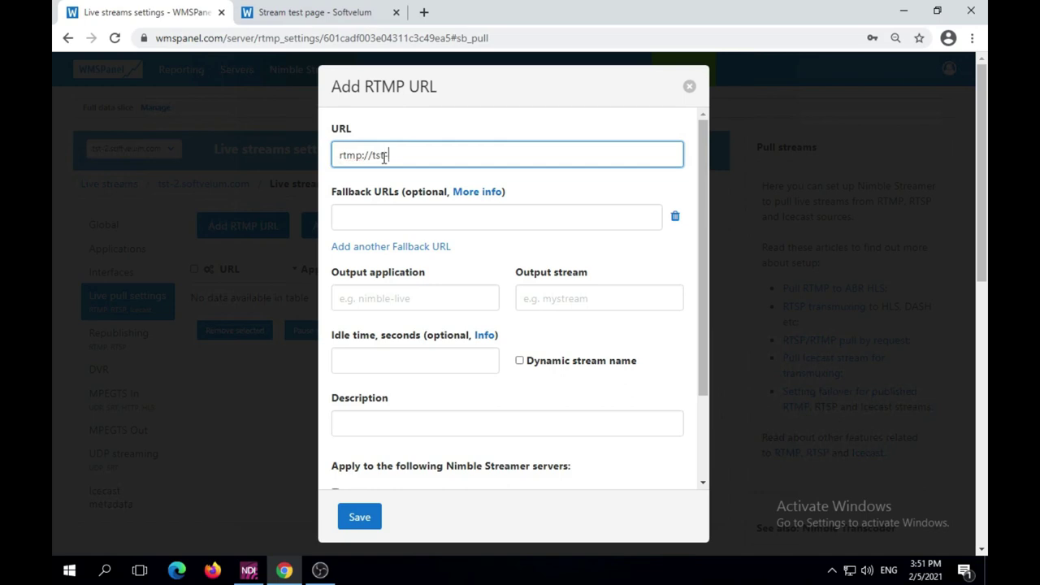
{"action": "type", "text": "-1.softvelum.com/live/obs"}
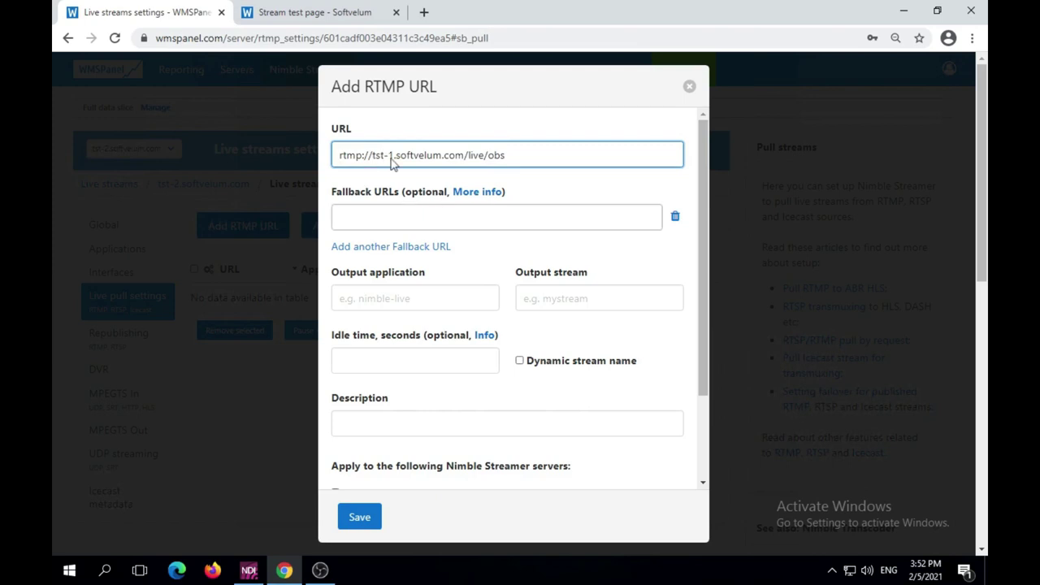
{"action": "left_click", "coordinate": [403, 298]}
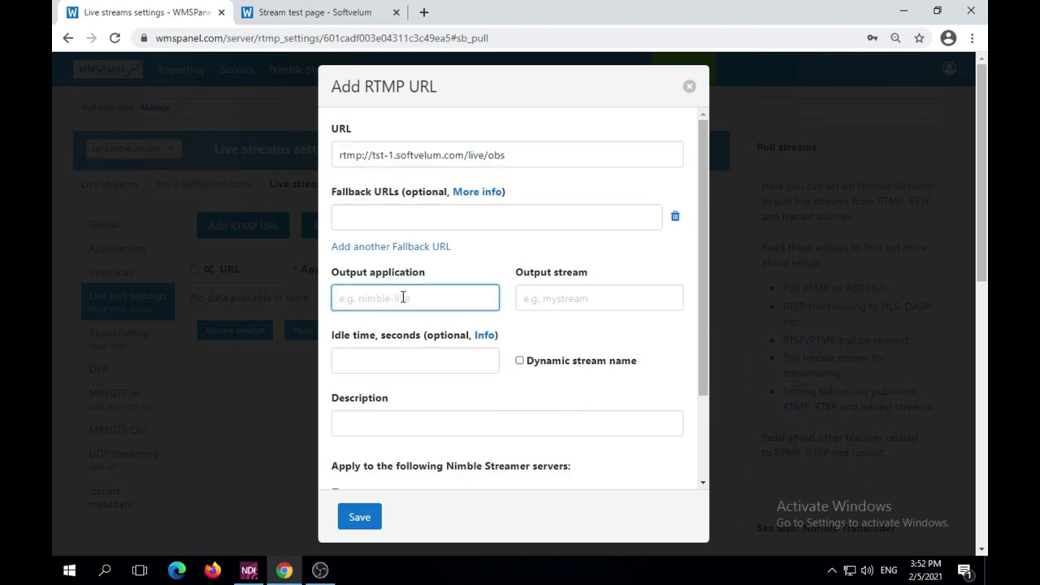
{"action": "type", "text": "live-2"}
{"action": "key", "text": "Tab"}
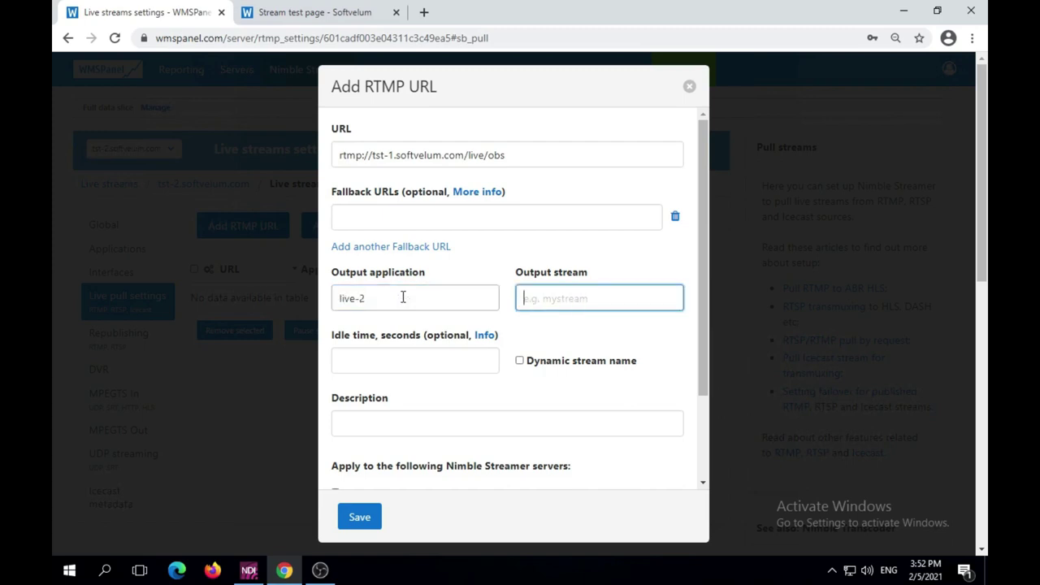
{"action": "type", "text": "obs-2"}
{"action": "left_click", "coordinate": [487, 428]}
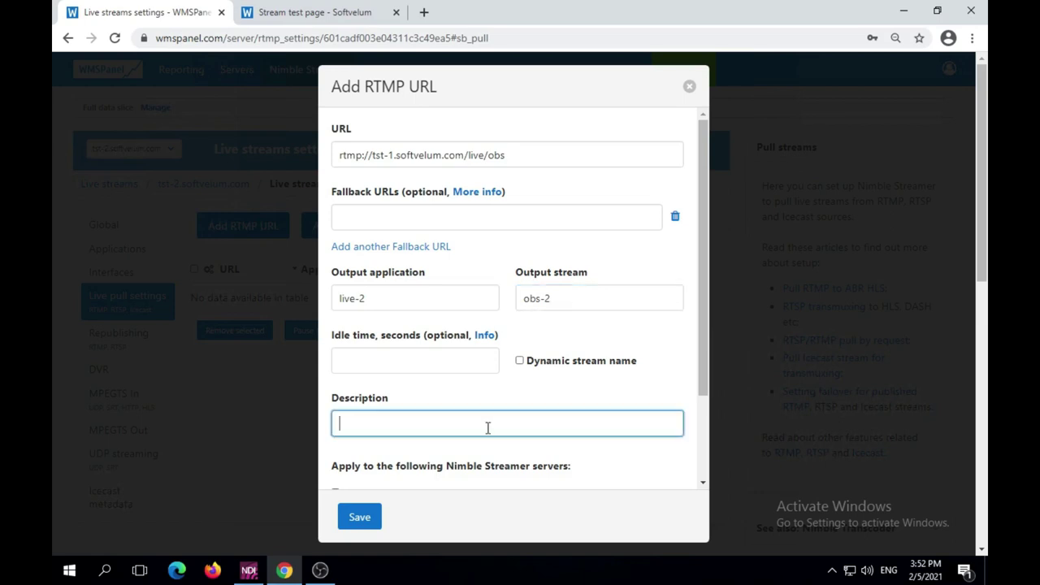
{"action": "type", "text": "Pull from AWS to Digital Ocean"}
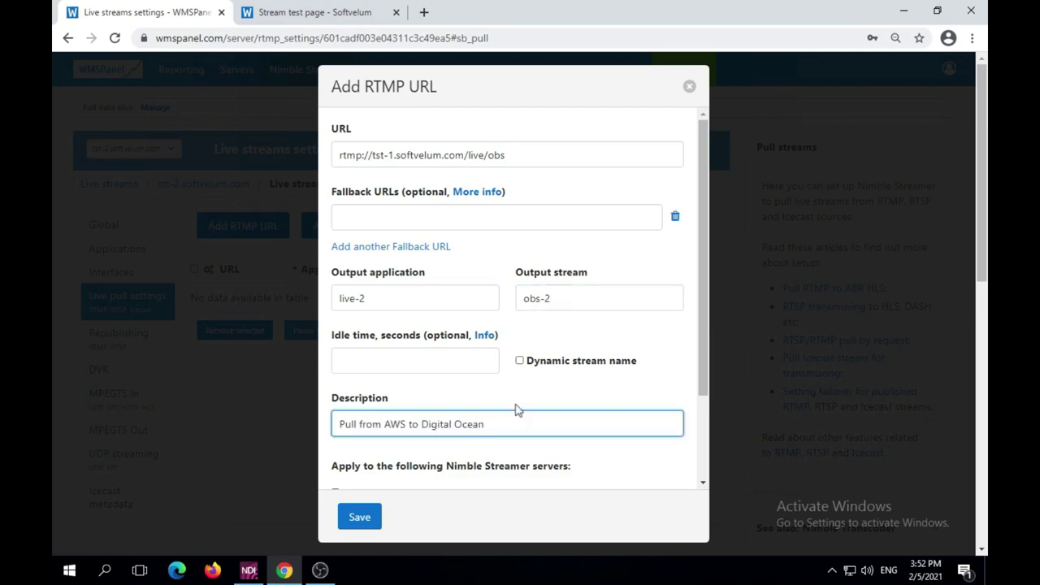
{"action": "scroll", "coordinate": [517, 409], "scroll_direction": "down", "scroll_amount": 2}
{"action": "left_click", "coordinate": [363, 516]}
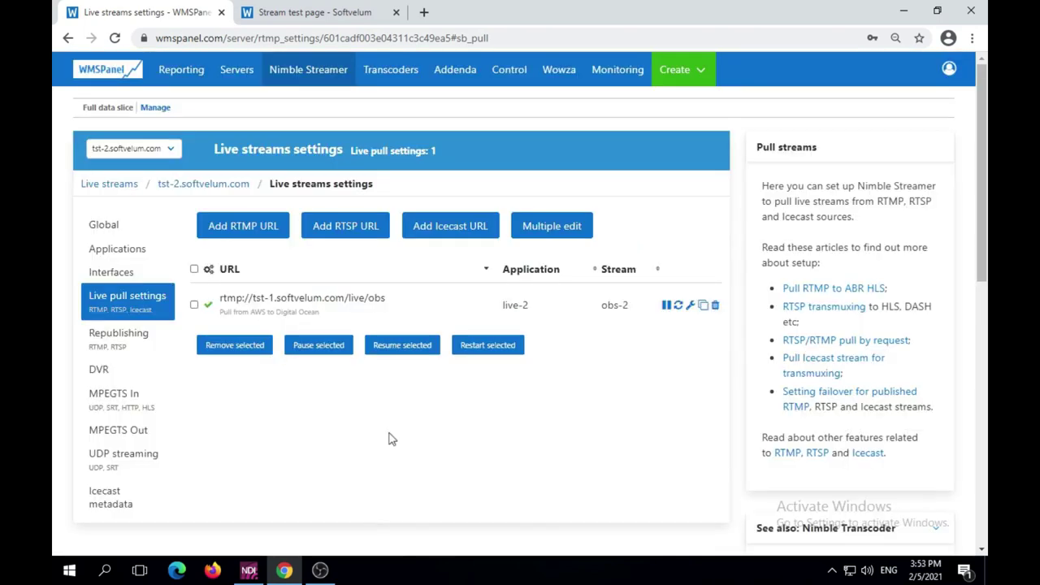
Check tst-2's incoming and outgoing streams on the Nimble Streamer Live streams page
{"action": "left_click", "coordinate": [336, 87]}
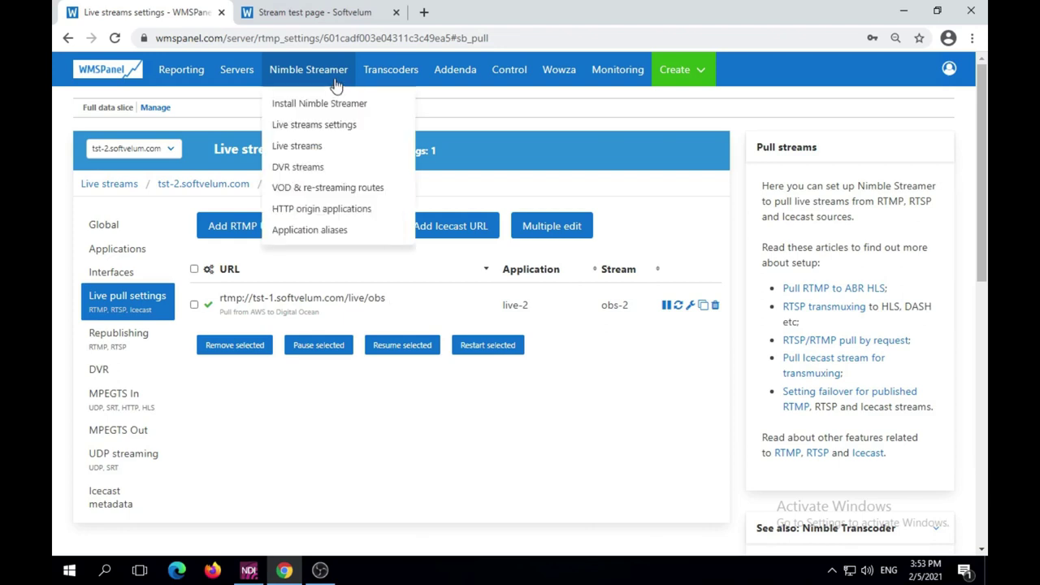
{"action": "left_click", "coordinate": [320, 152]}
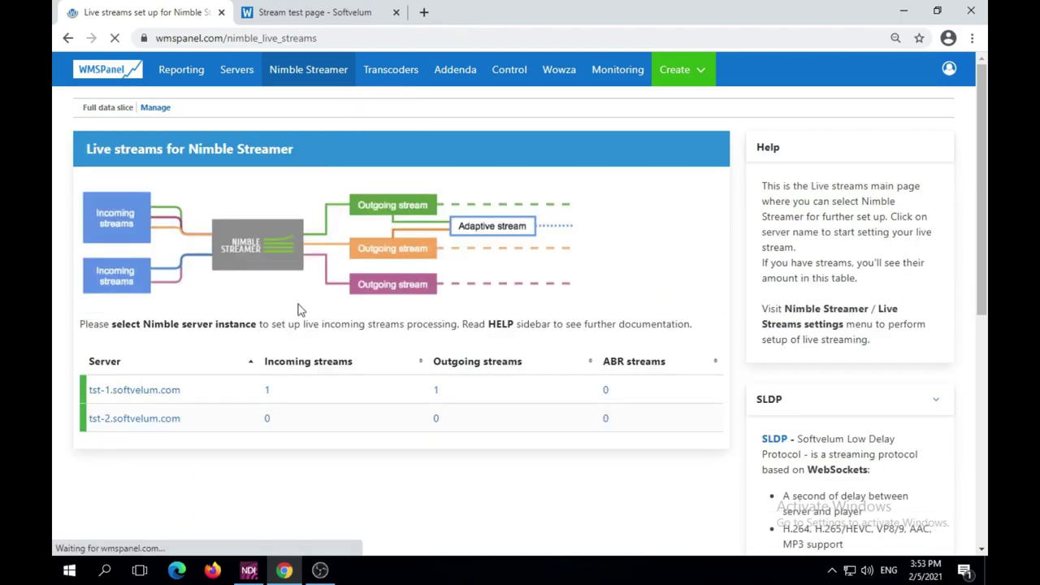
{"action": "left_click", "coordinate": [267, 421]}
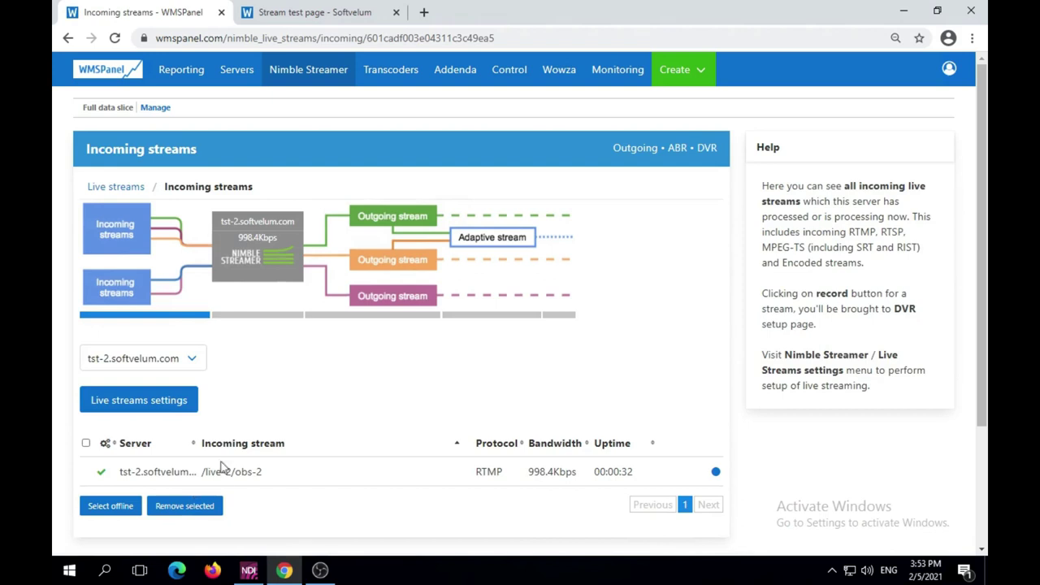
{"action": "left_click", "coordinate": [378, 317]}
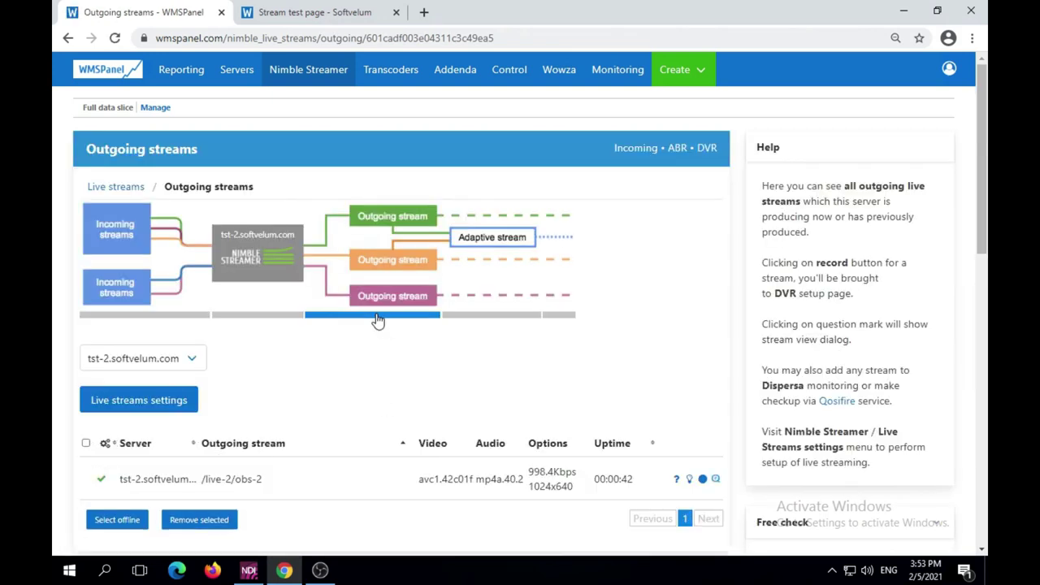
Copy the http playlist.m3u8 address on port 8081 for /live-2/obs-2
{"action": "left_click", "coordinate": [677, 480]}
{"action": "left_click", "coordinate": [579, 158]}
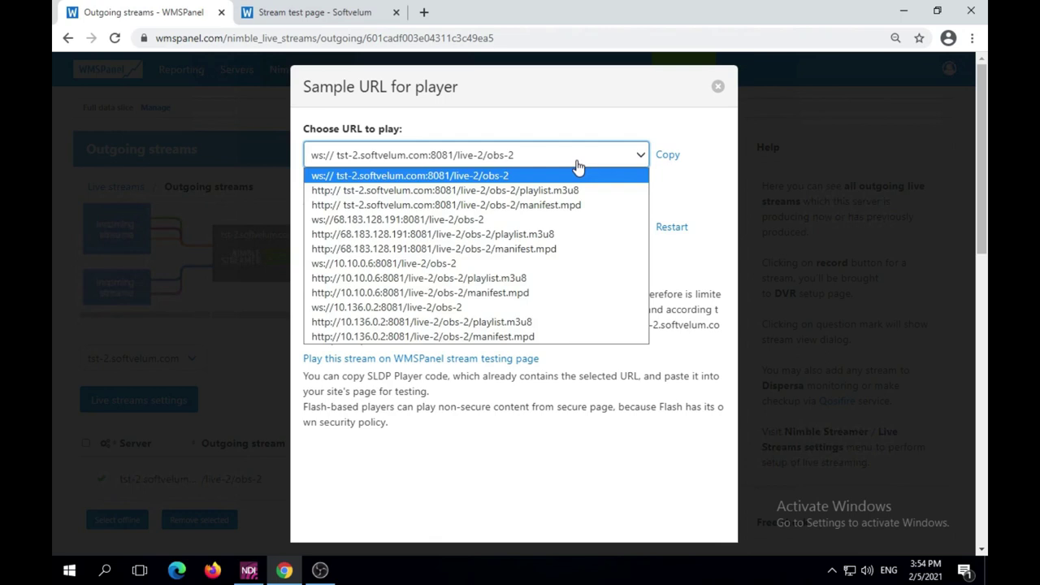
{"action": "left_click", "coordinate": [577, 192]}
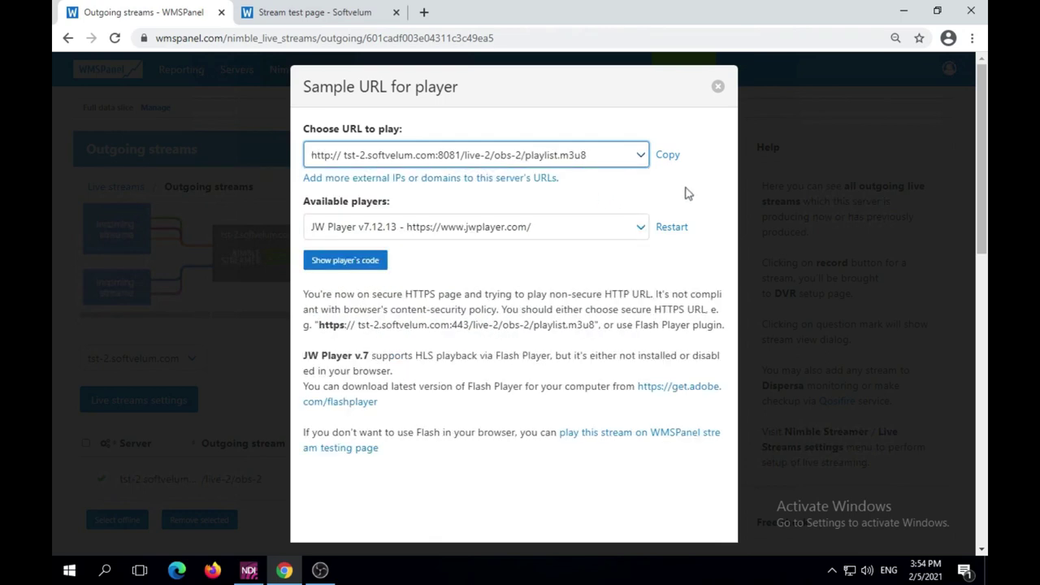
{"action": "left_click", "coordinate": [668, 155]}
Paste tst-2's live-2/obs-2 playlist.m3u8 address into the stream test page and play it
{"action": "left_click", "coordinate": [329, 14]}
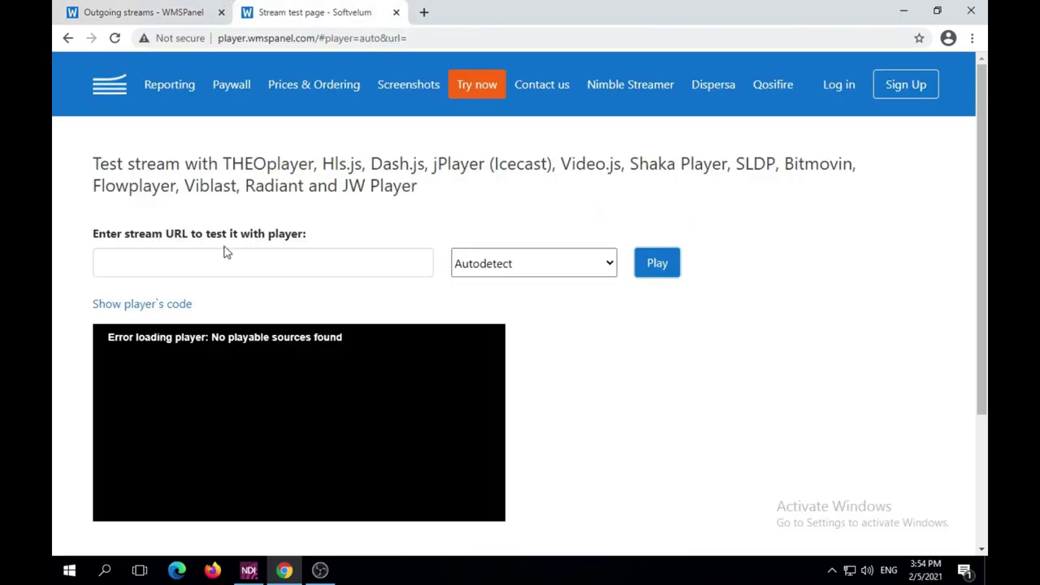
{"action": "right_click", "coordinate": [262, 265]}
{"action": "left_click", "coordinate": [293, 355]}
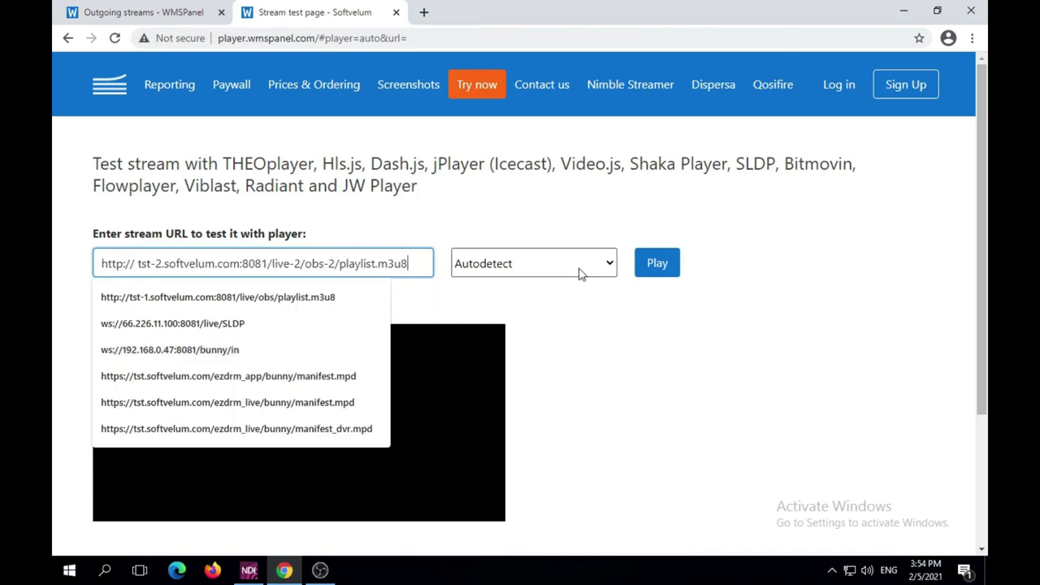
{"action": "left_click", "coordinate": [657, 263]}
{"action": "left_click", "coordinate": [655, 263]}
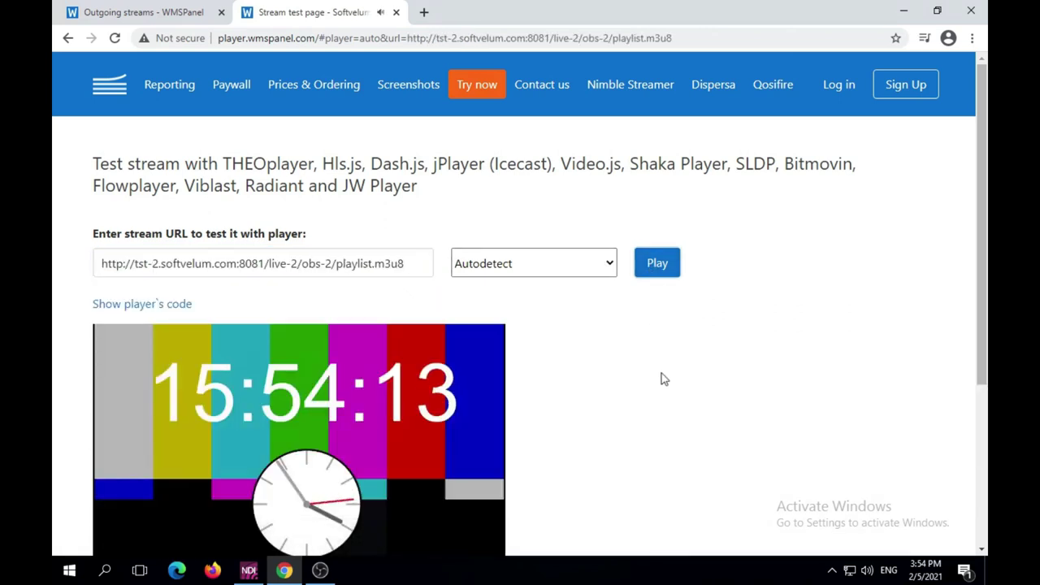
{"action": "scroll", "coordinate": [660, 377], "scroll_direction": "down", "scroll_amount": 3}
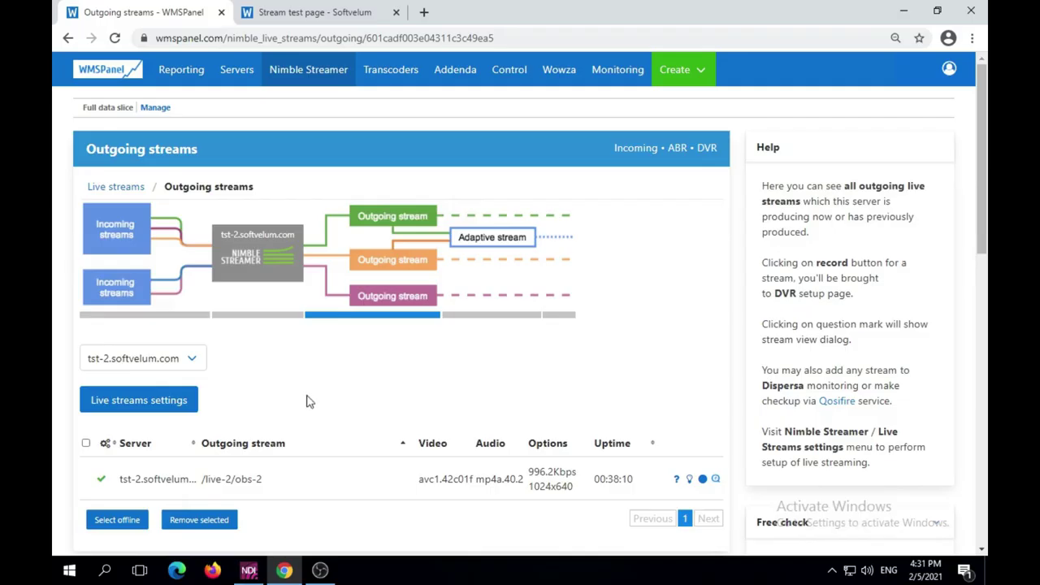
On tst-1.softvelum.com, open the Republishing Add RTMP rule dialog and begin the source application field
{"action": "left_click", "coordinate": [160, 367]}
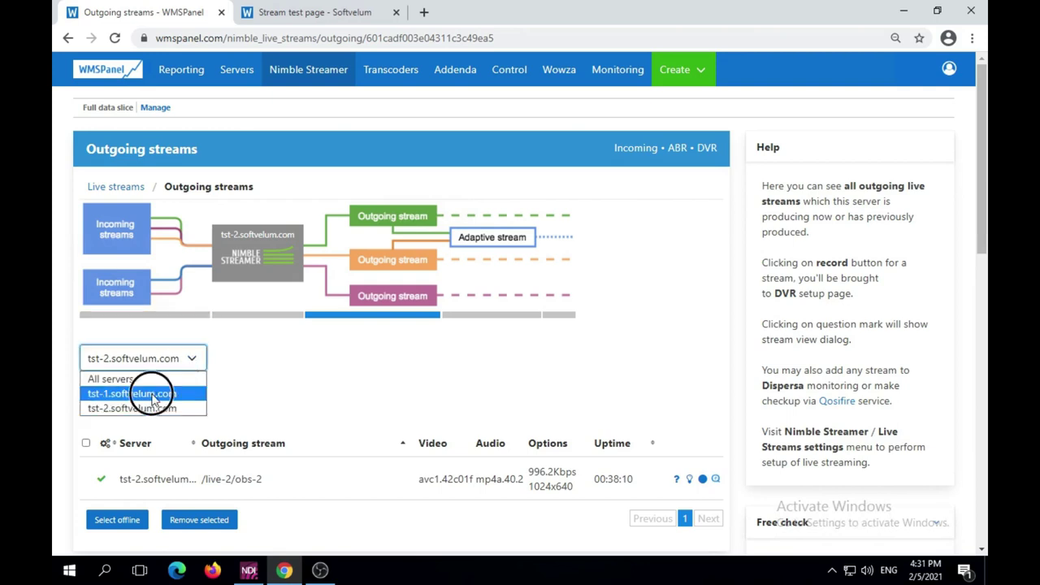
{"action": "left_click", "coordinate": [139, 394]}
{"action": "left_click", "coordinate": [134, 401]}
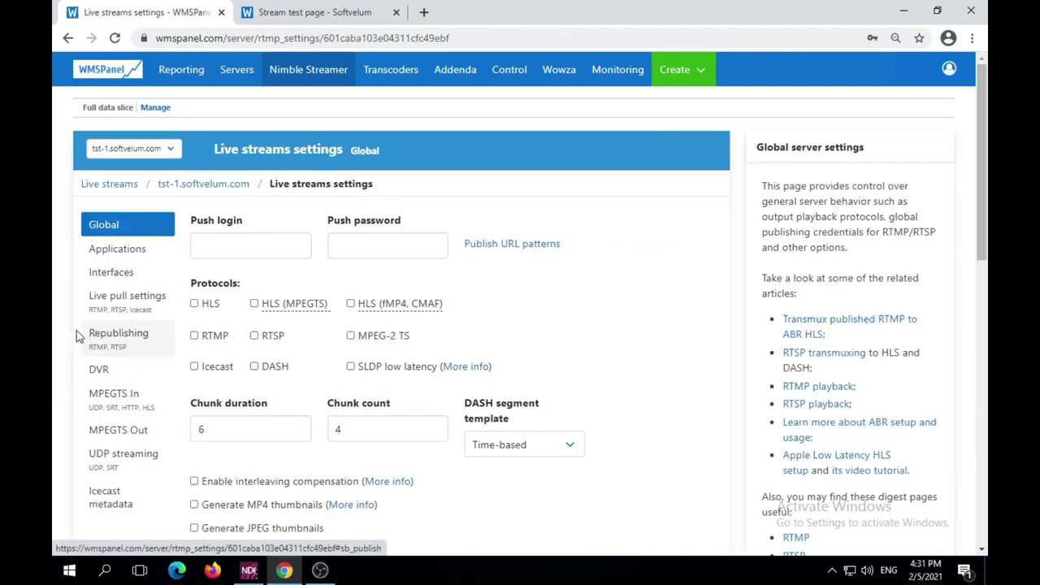
{"action": "left_click", "coordinate": [149, 346]}
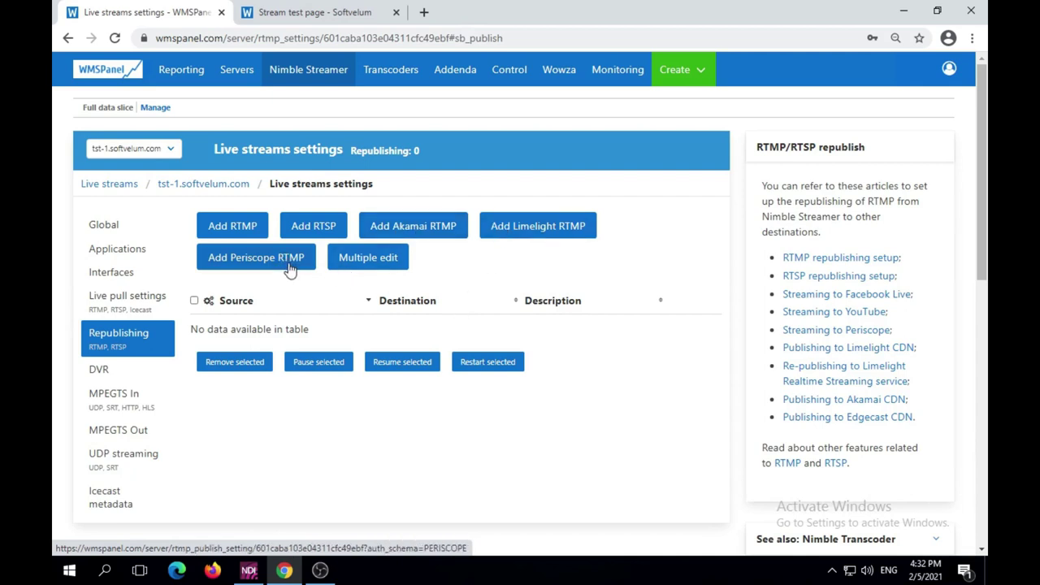
{"action": "left_click", "coordinate": [235, 228]}
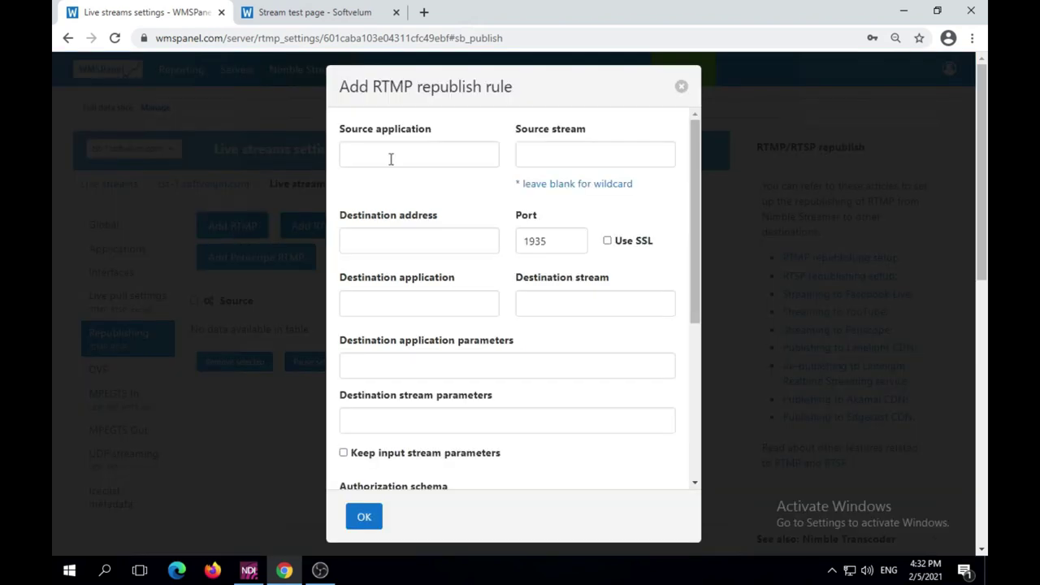
{"action": "left_click", "coordinate": [391, 159]}
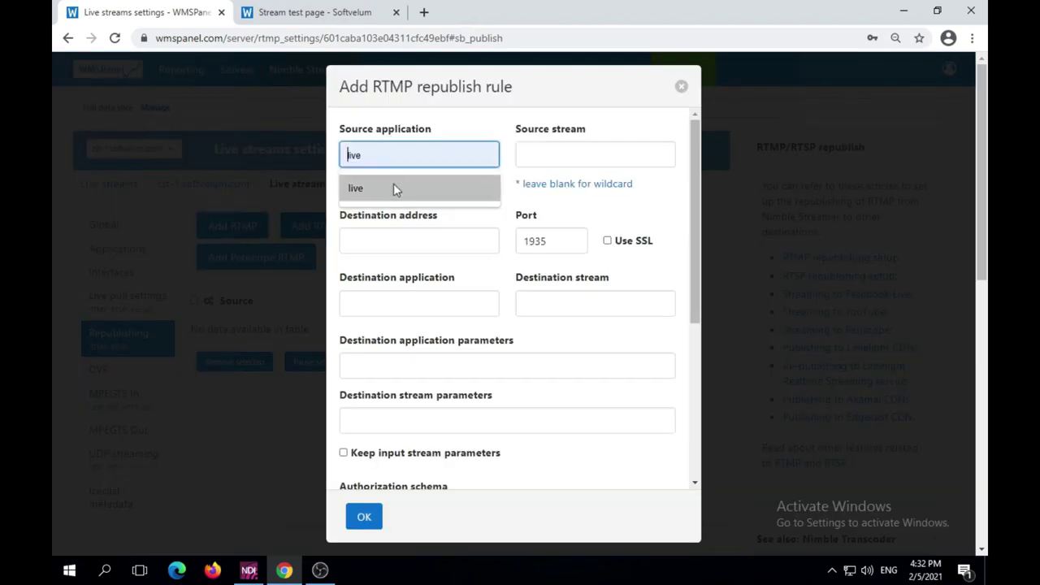
Set source live/obs and destination tst-2.softvelum.com with application live, stream republished
{"action": "left_click", "coordinate": [394, 186]}
{"action": "left_click", "coordinate": [546, 148]}
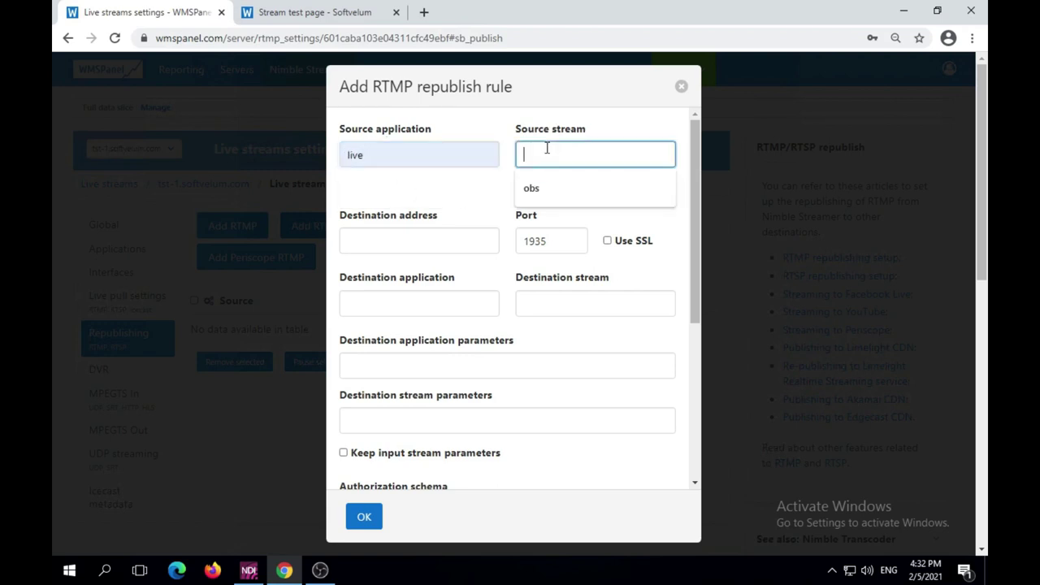
{"action": "left_click", "coordinate": [547, 189]}
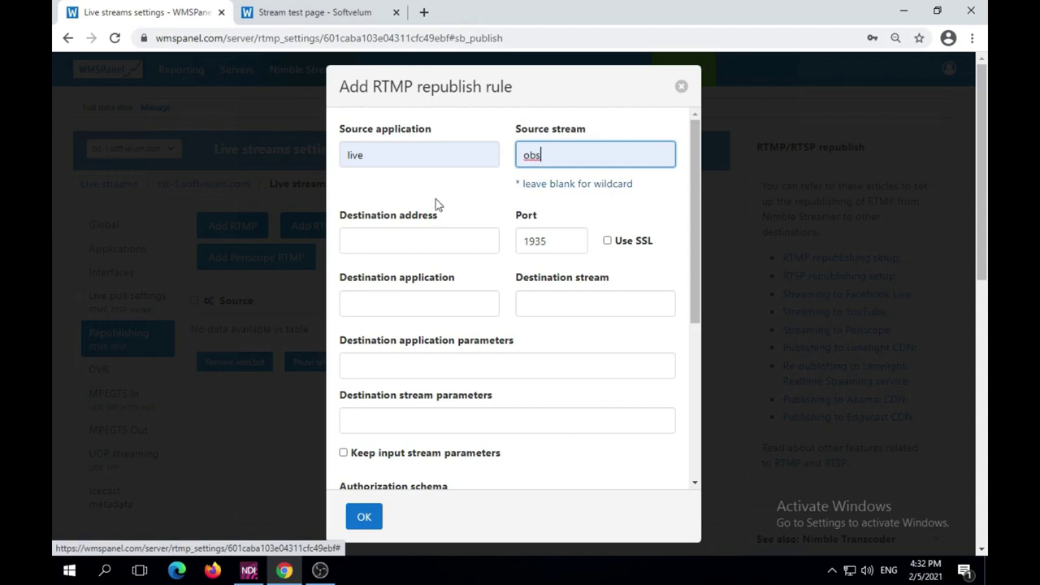
{"action": "left_click", "coordinate": [417, 242]}
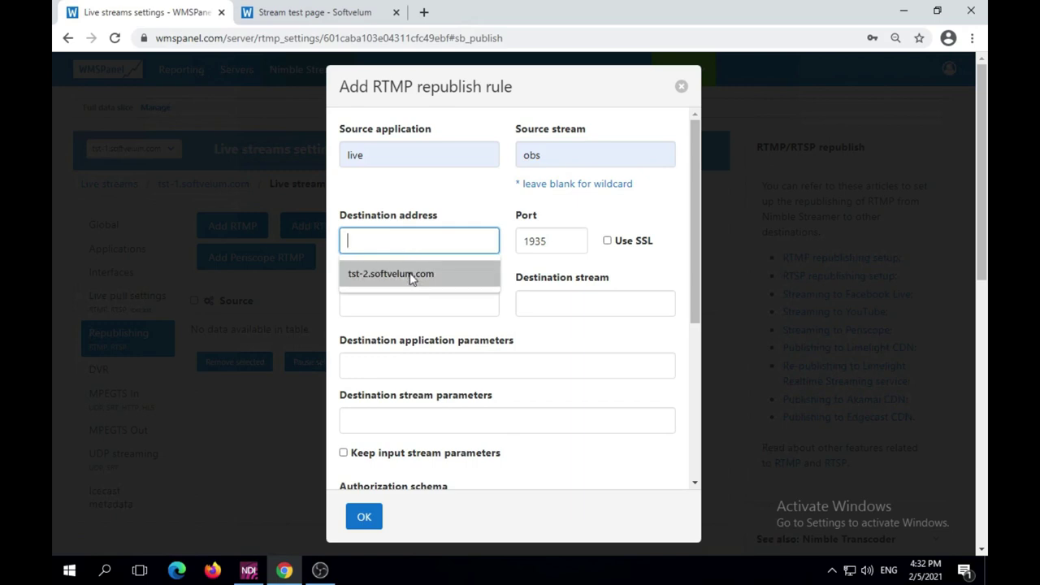
{"action": "left_click", "coordinate": [411, 274]}
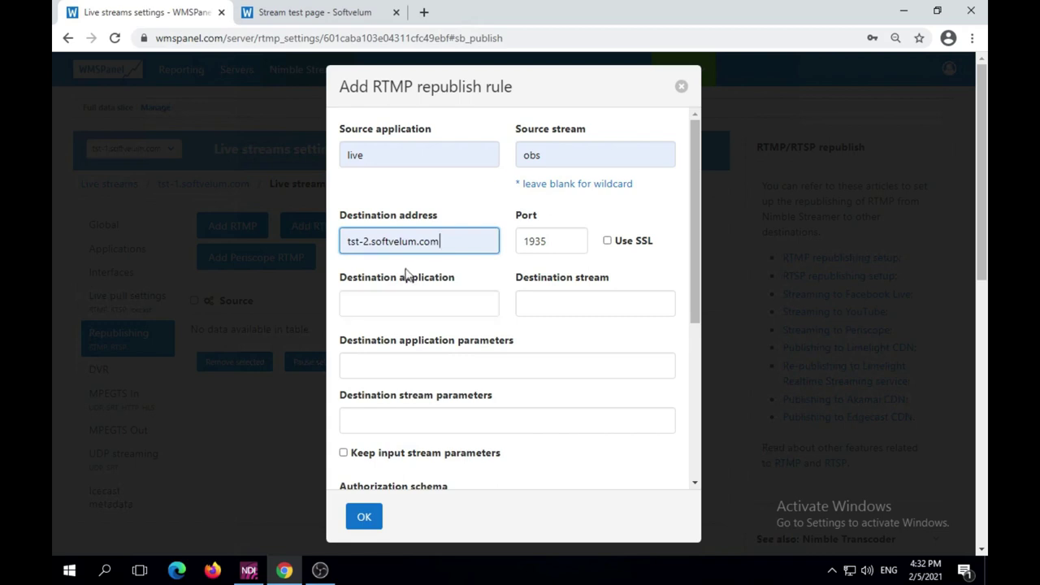
{"action": "left_click", "coordinate": [396, 297]}
{"action": "type", "text": "live"}
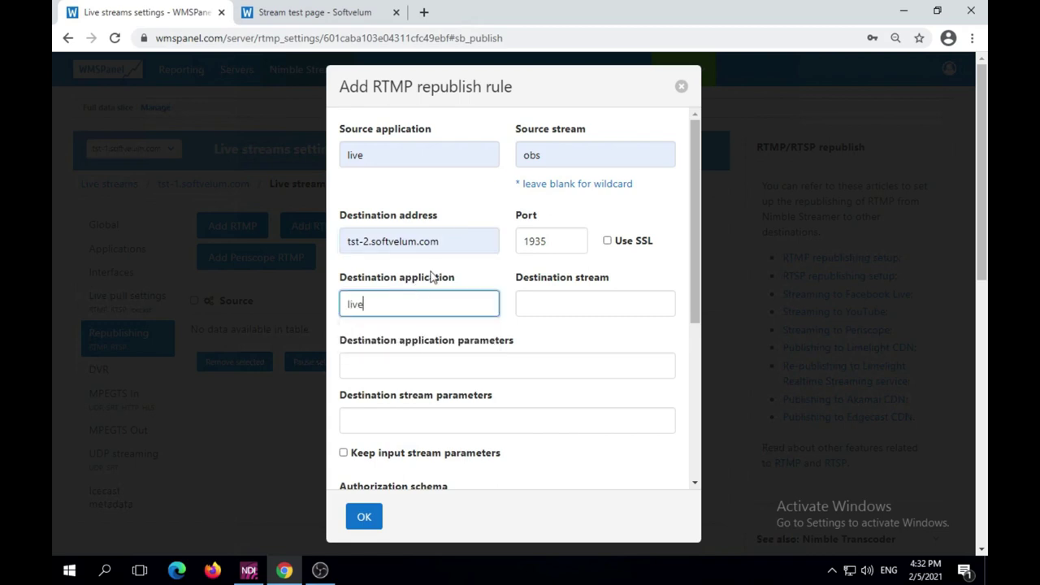
{"action": "left_click", "coordinate": [550, 299]}
{"action": "left_click", "coordinate": [552, 340]}
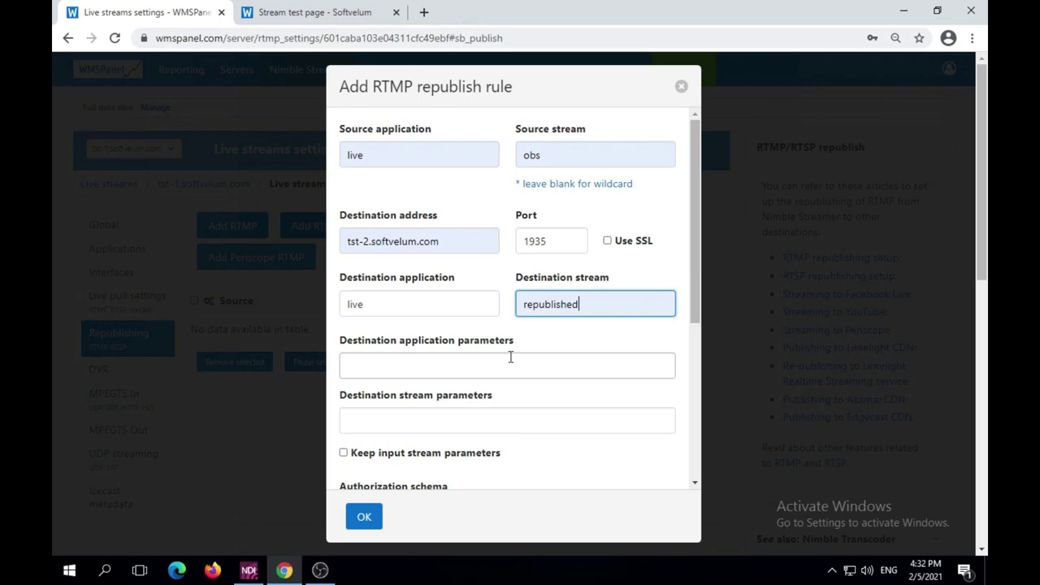
Keep input stream parameters, set Authorization to NONE, add a description, and save the rule
{"action": "scroll", "coordinate": [460, 407], "scroll_direction": "down", "scroll_amount": 2}
{"action": "left_click", "coordinate": [344, 308]}
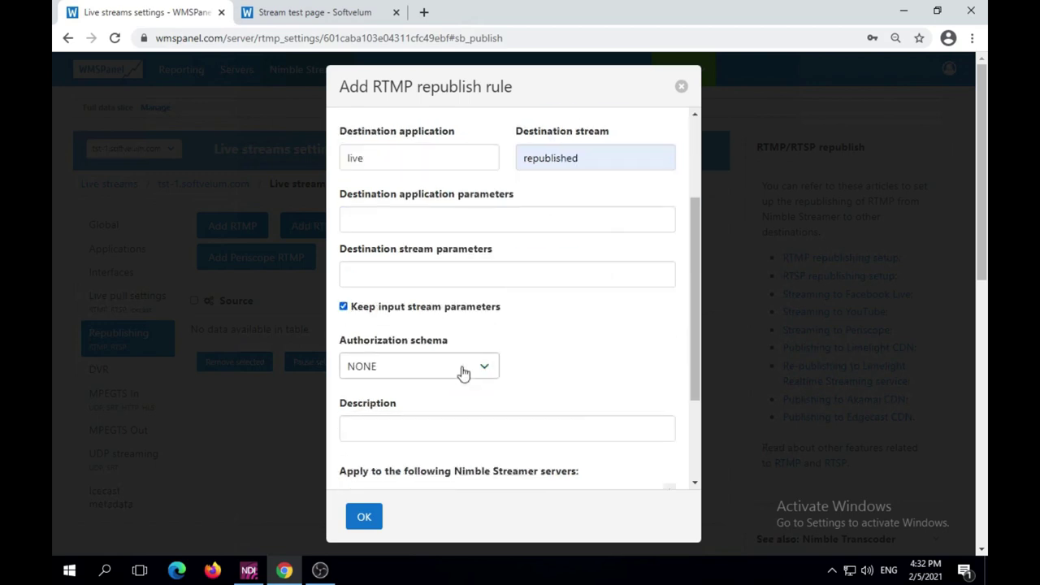
{"action": "left_click", "coordinate": [465, 372]}
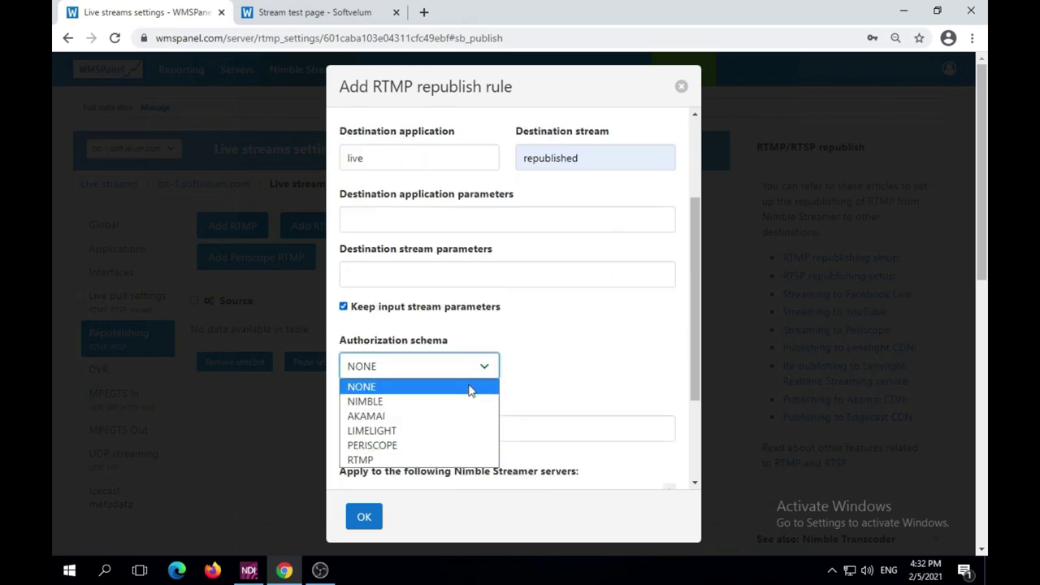
{"action": "left_click", "coordinate": [471, 387]}
{"action": "left_click", "coordinate": [492, 429]}
{"action": "left_click", "coordinate": [492, 465]}
{"action": "scroll", "coordinate": [569, 383], "scroll_direction": "down", "scroll_amount": 2}
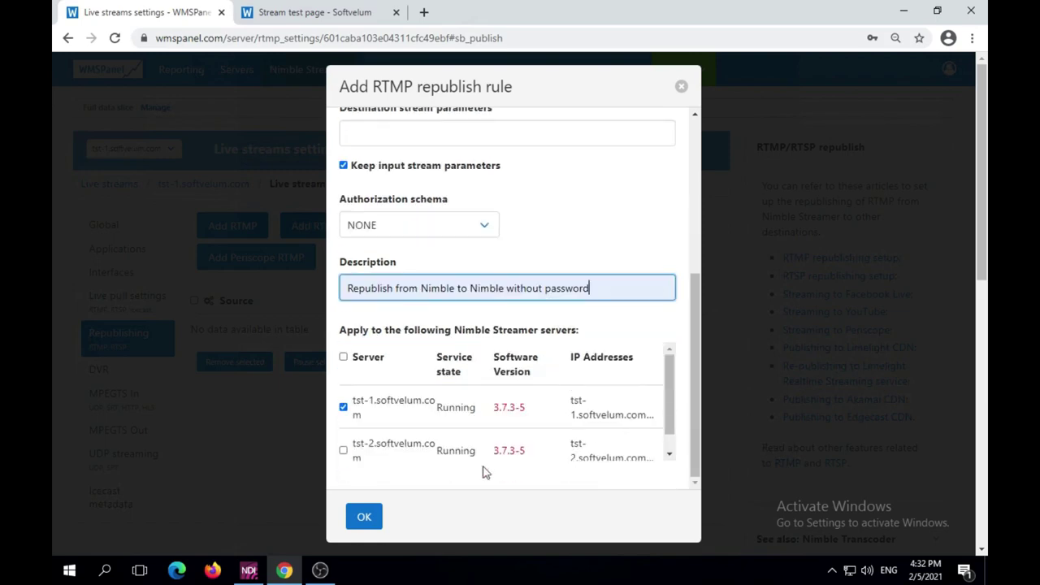
{"action": "left_click", "coordinate": [363, 515]}
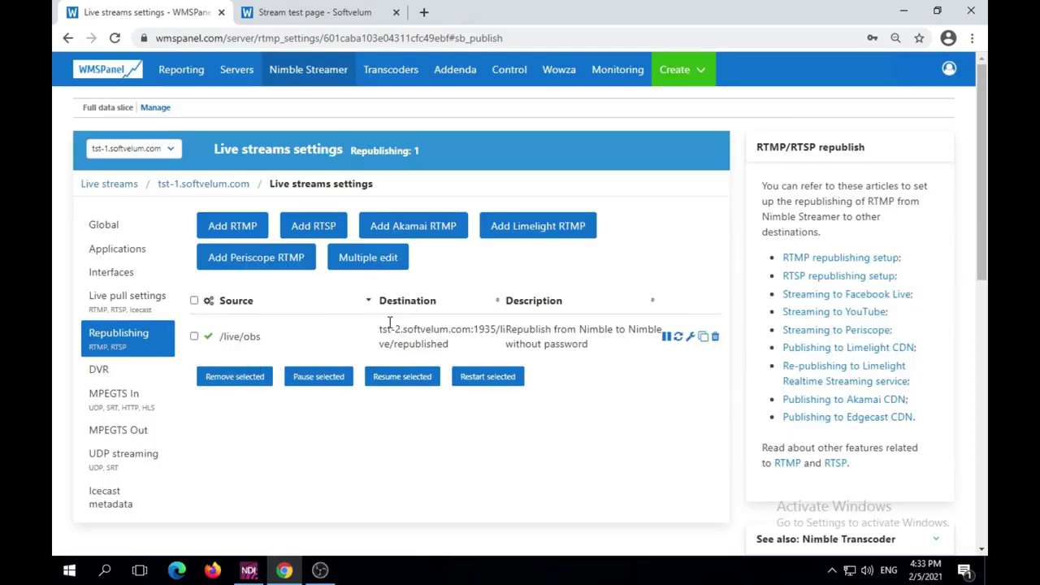
Find /live/republished among tst-2's incoming streams, then open its sample player URLs from Outgoing streams
{"action": "mouse_move", "coordinate": [286, 76]}
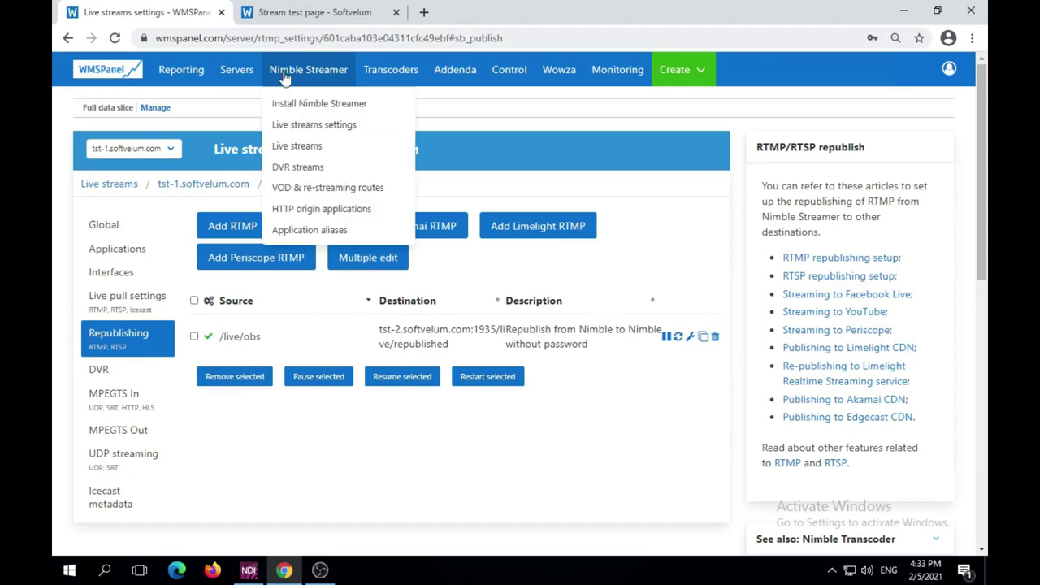
{"action": "left_click", "coordinate": [327, 147]}
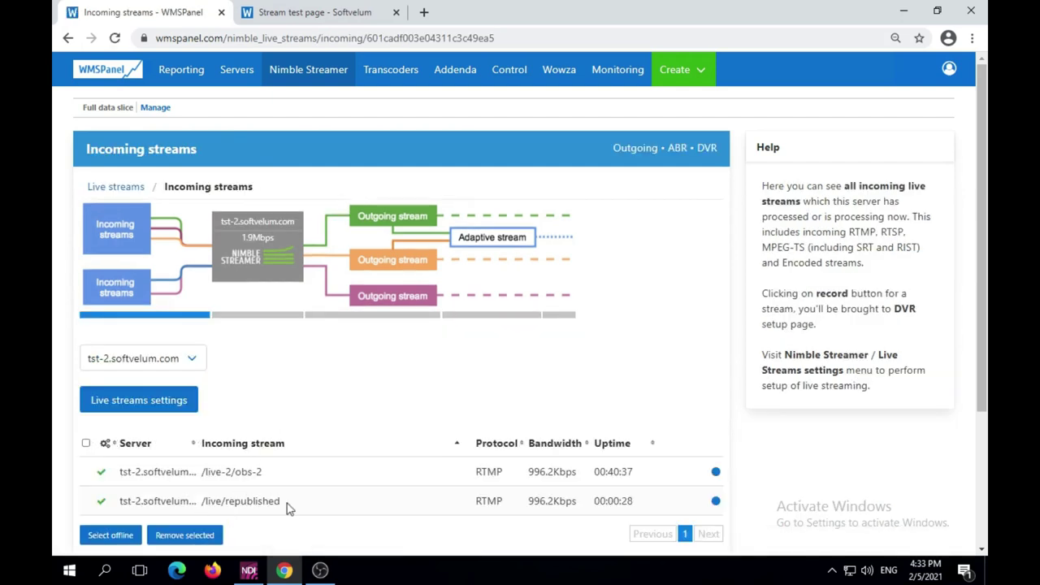
{"action": "left_click_drag", "start_coordinate": [286, 507], "coordinate": [201, 500]}
{"action": "double_click", "coordinate": [498, 501]}
{"action": "left_click", "coordinate": [396, 304]}
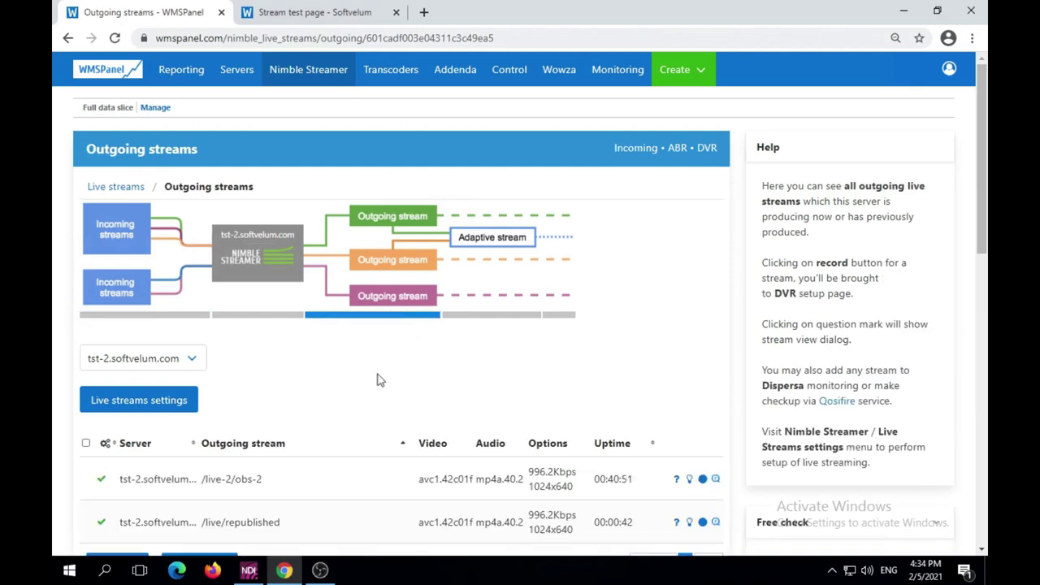
{"action": "scroll", "coordinate": [380, 379], "scroll_direction": "down", "scroll_amount": 2}
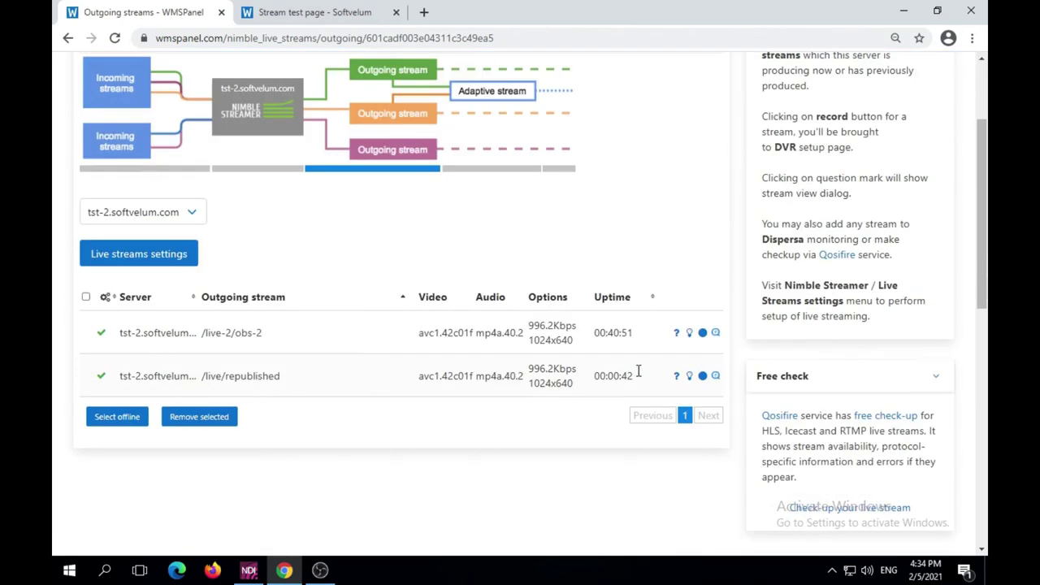
{"action": "left_click", "coordinate": [676, 378]}
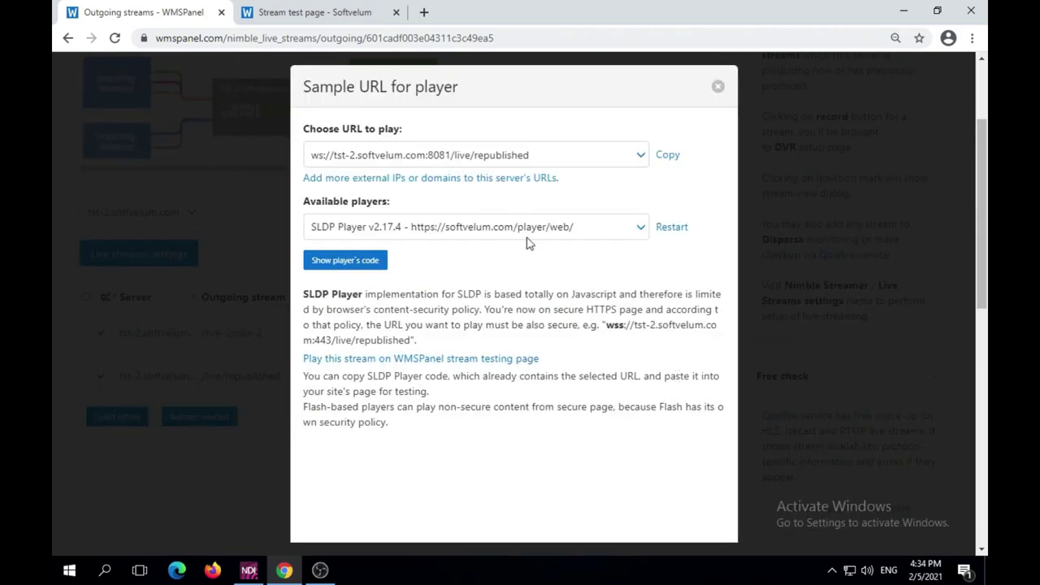
Copy the http playlist.m3u8 URL for /live/republished
{"action": "left_click", "coordinate": [635, 159]}
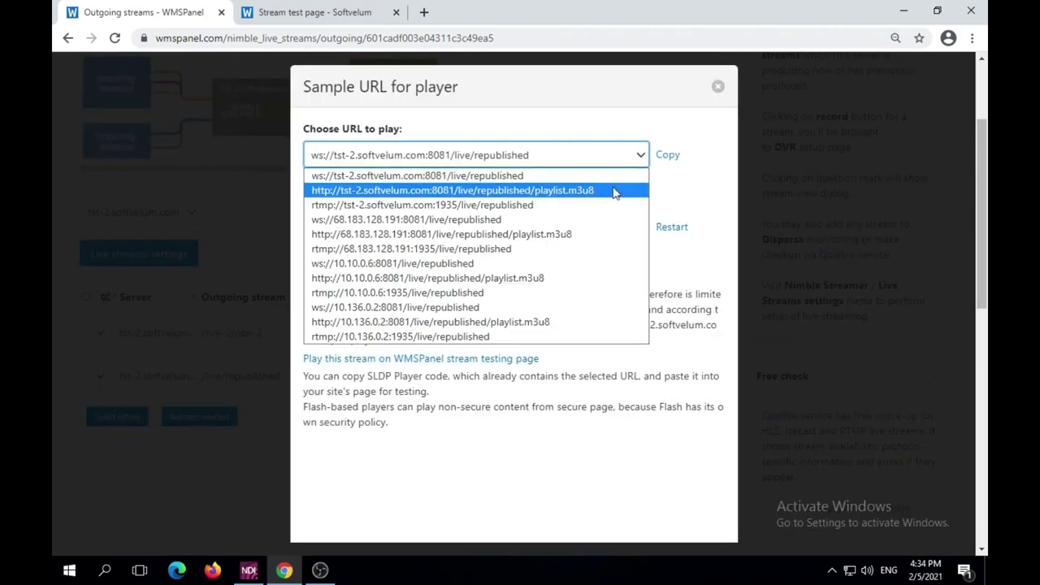
{"action": "left_click", "coordinate": [615, 191]}
{"action": "left_click", "coordinate": [636, 159]}
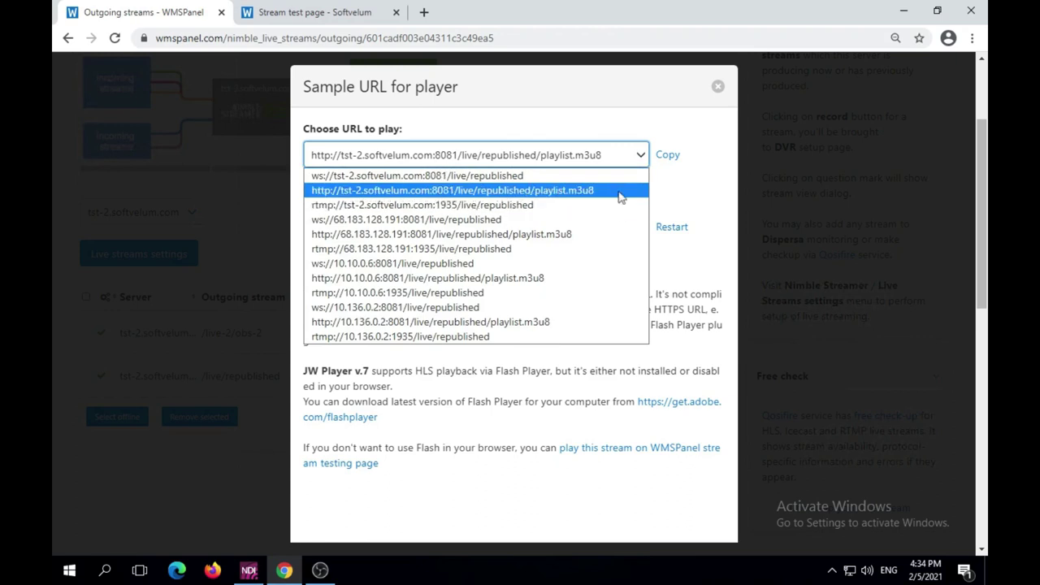
{"action": "left_click", "coordinate": [619, 192]}
{"action": "left_click", "coordinate": [662, 156]}
{"action": "left_click", "coordinate": [316, 13]}
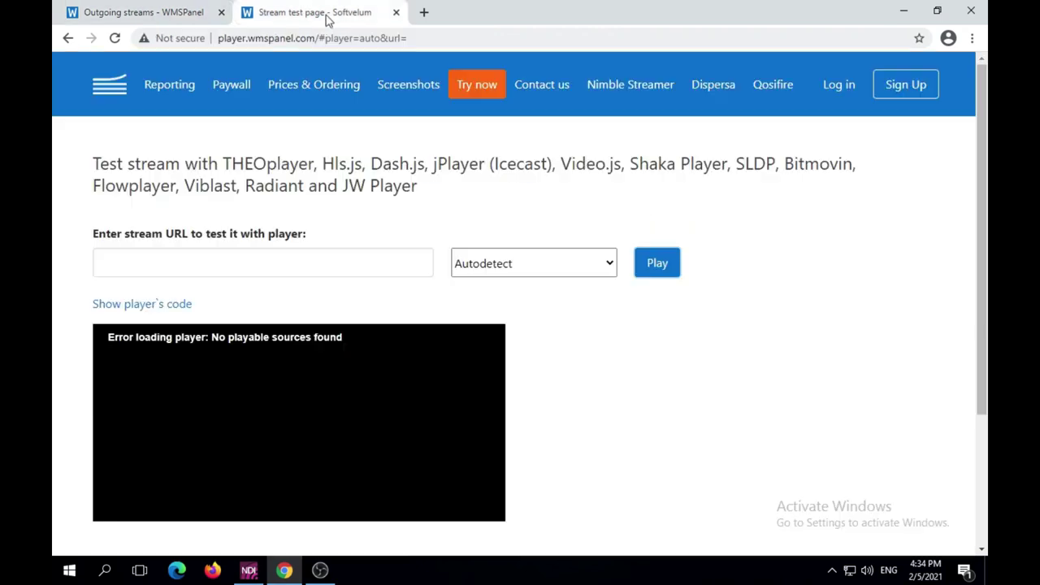
{"action": "left_click", "coordinate": [225, 263]}
{"action": "key", "text": "ctrl+v"}
{"action": "left_click", "coordinate": [648, 263]}
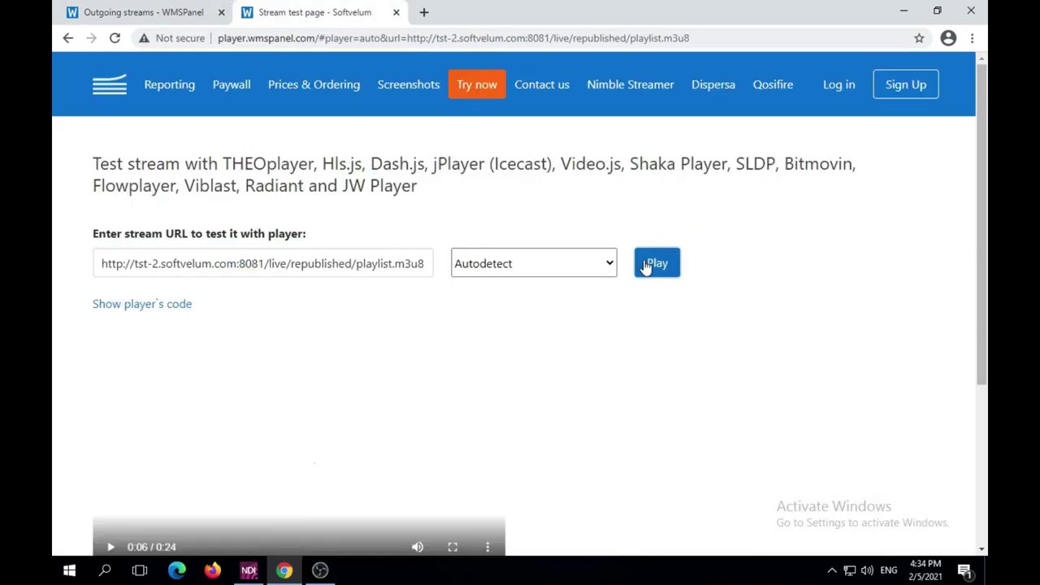